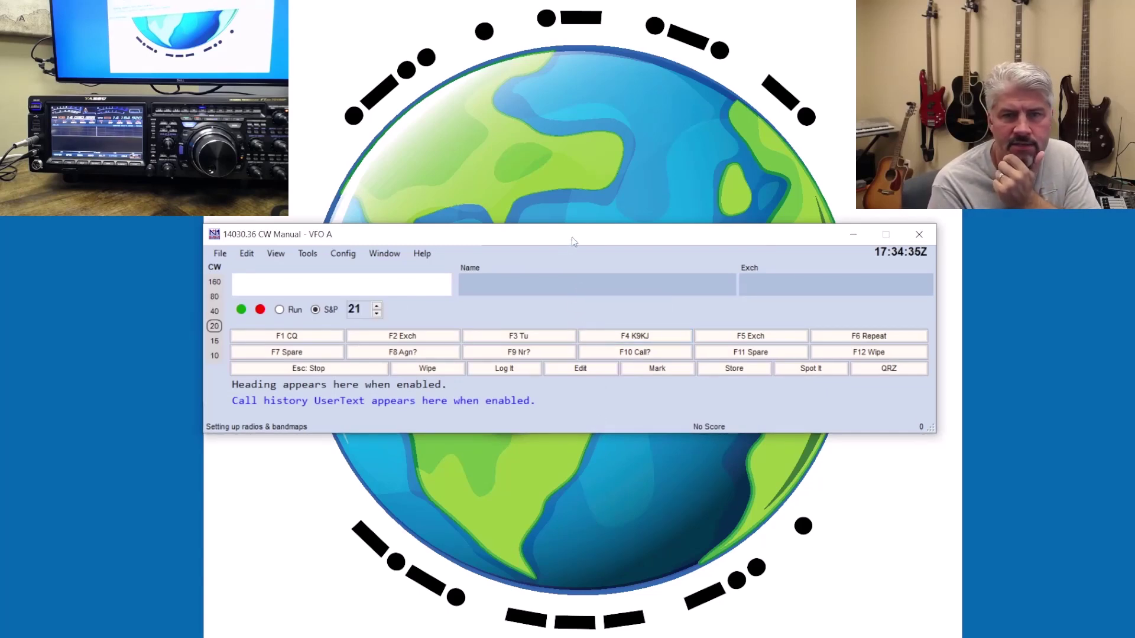
- Bring up Device Manager and show the serial ports listed under Ports (COM & LPT)
drag(573, 239, 577, 245)
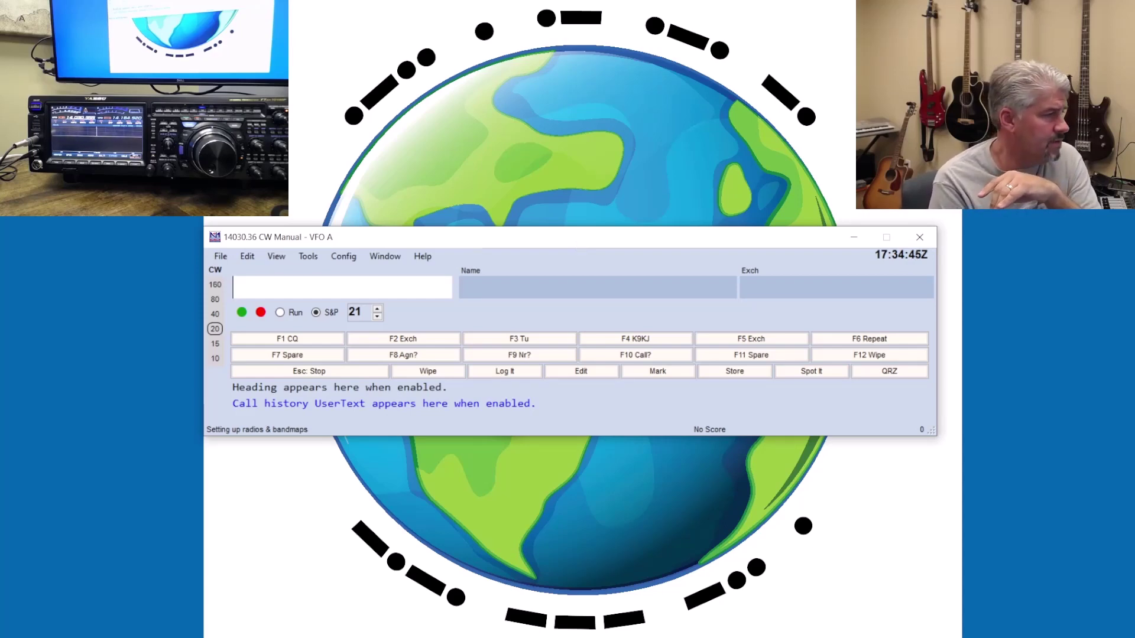
drag(402, 354, 0, 254)
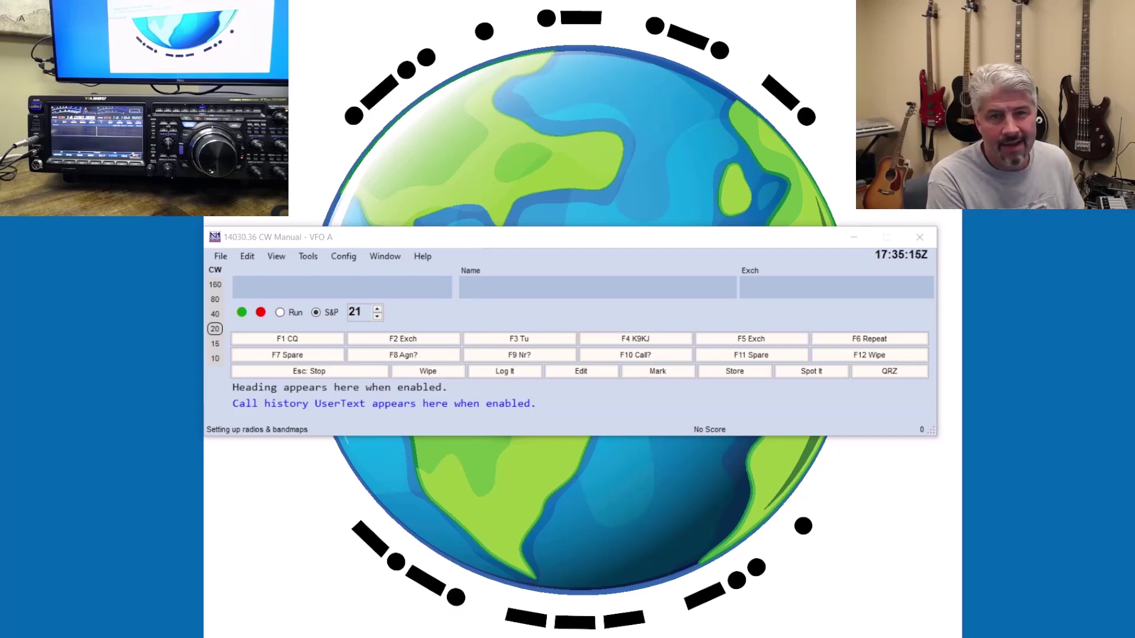
drag(3, 227, 630, 154)
scroll(550, 345, down, 1)
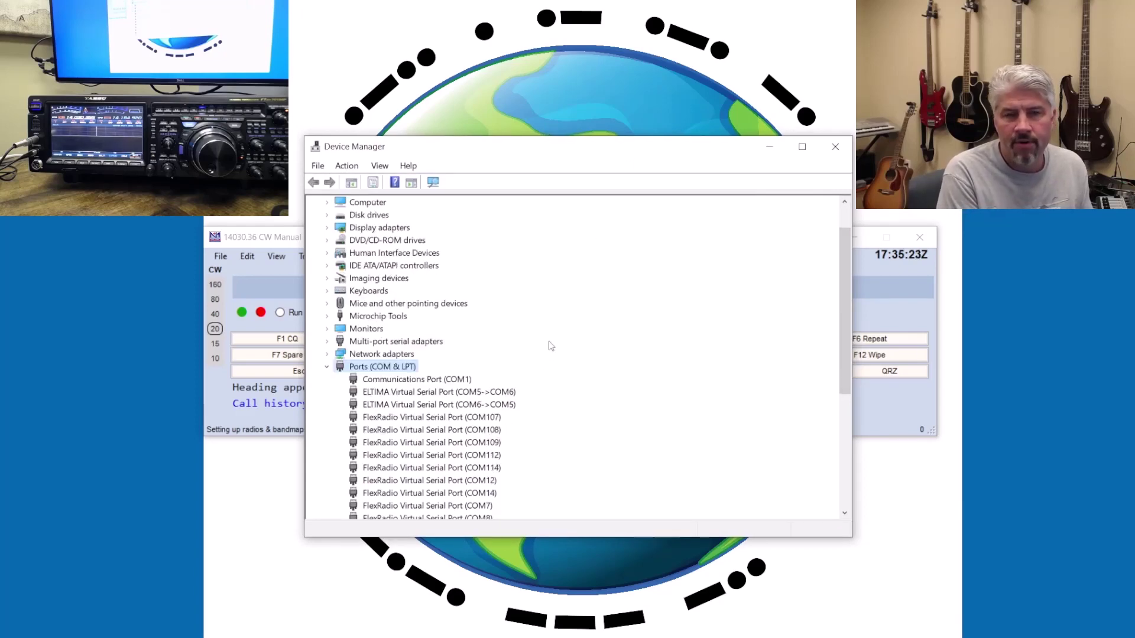
scroll(551, 346, down, 3)
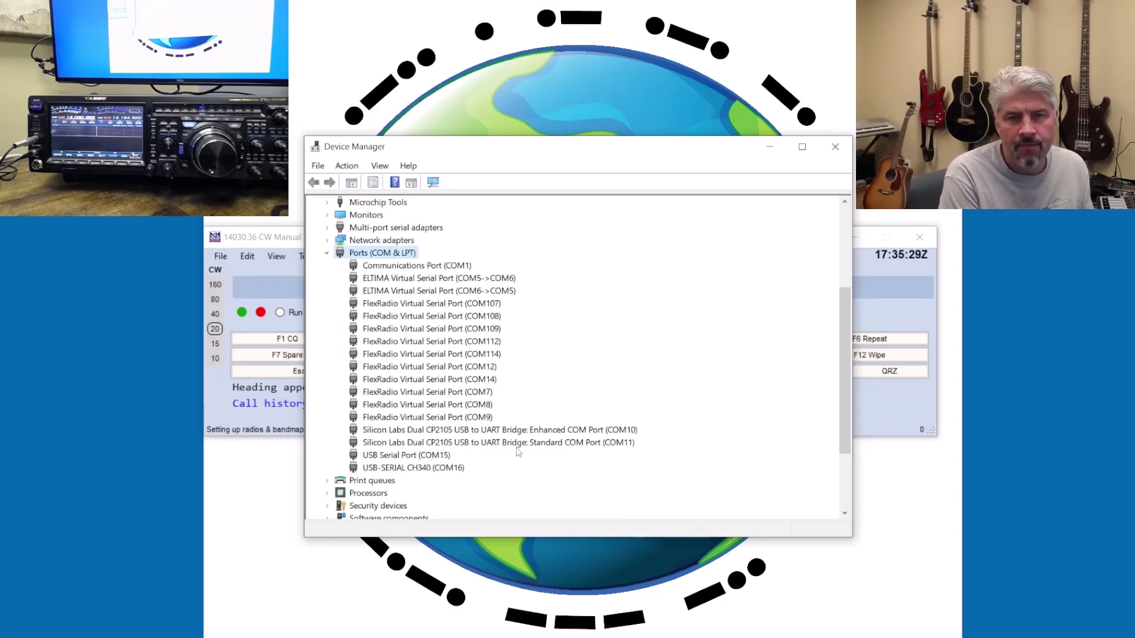
- Examine the Silicon Labs Dual CP2105 Enhanced and Standard COM port entries, then put Device Manager away
click(401, 431)
click(432, 446)
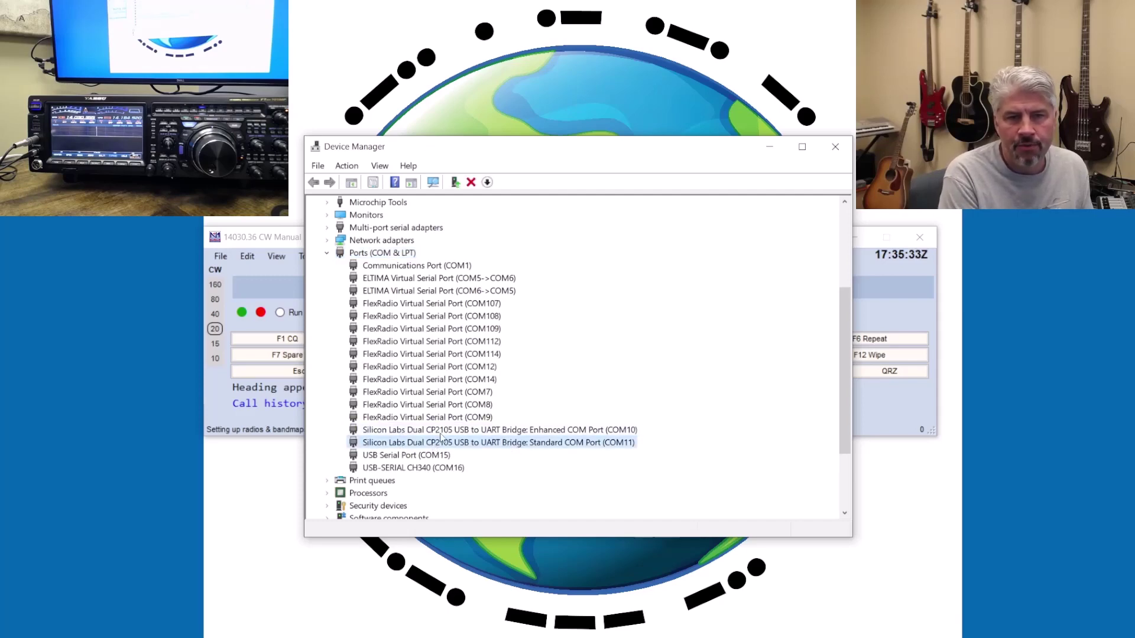
click(447, 432)
click(452, 443)
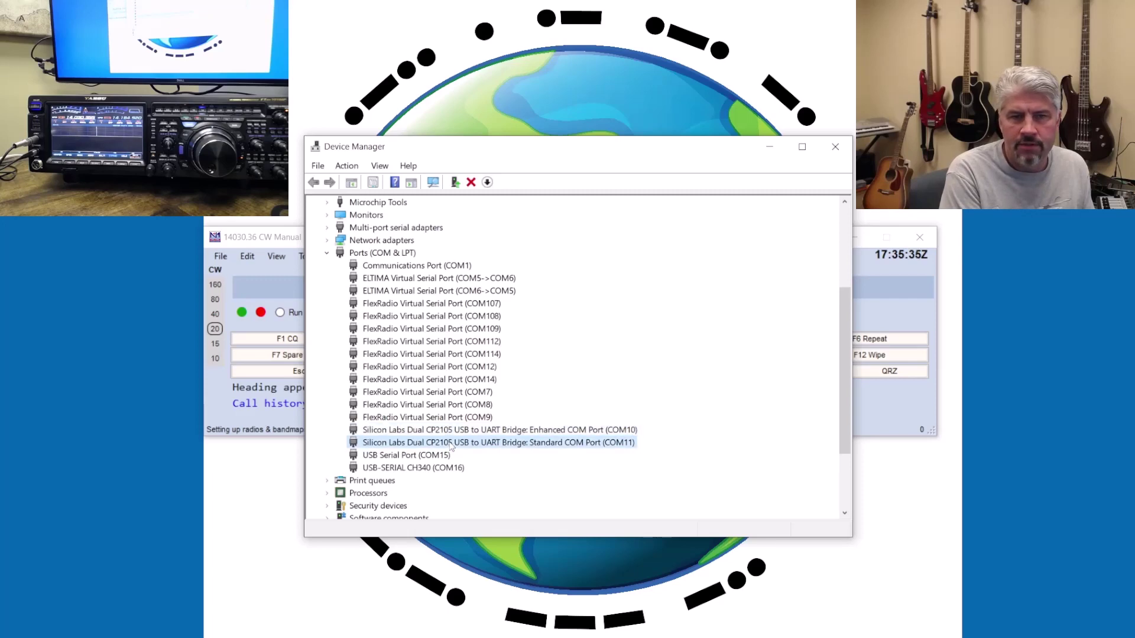
click(452, 431)
click(454, 445)
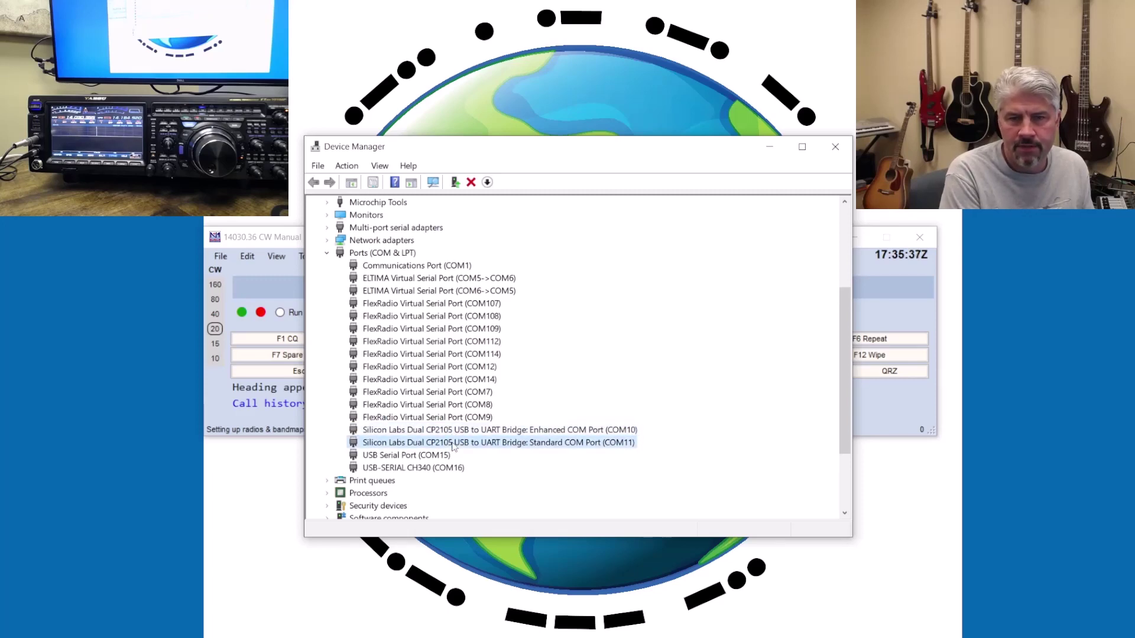
click(550, 433)
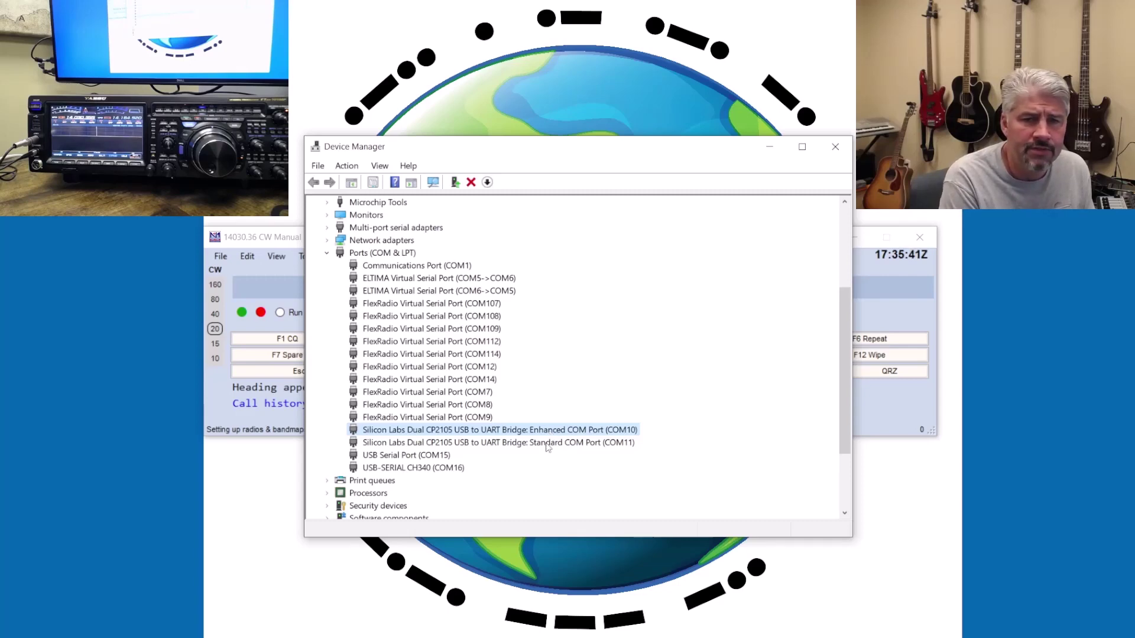
click(547, 446)
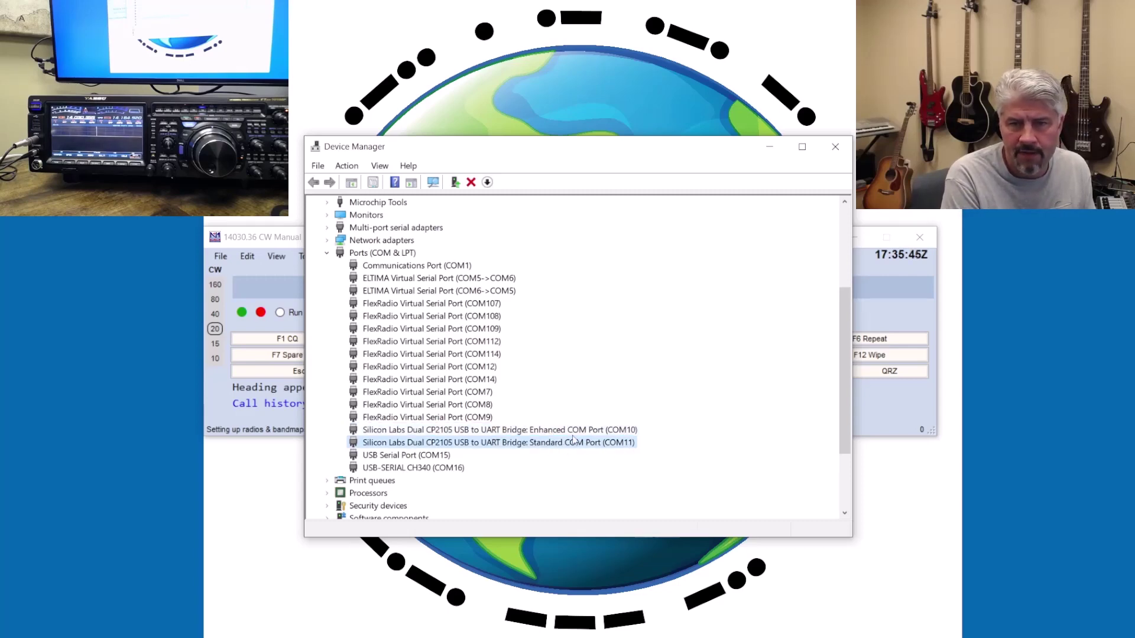
click(547, 432)
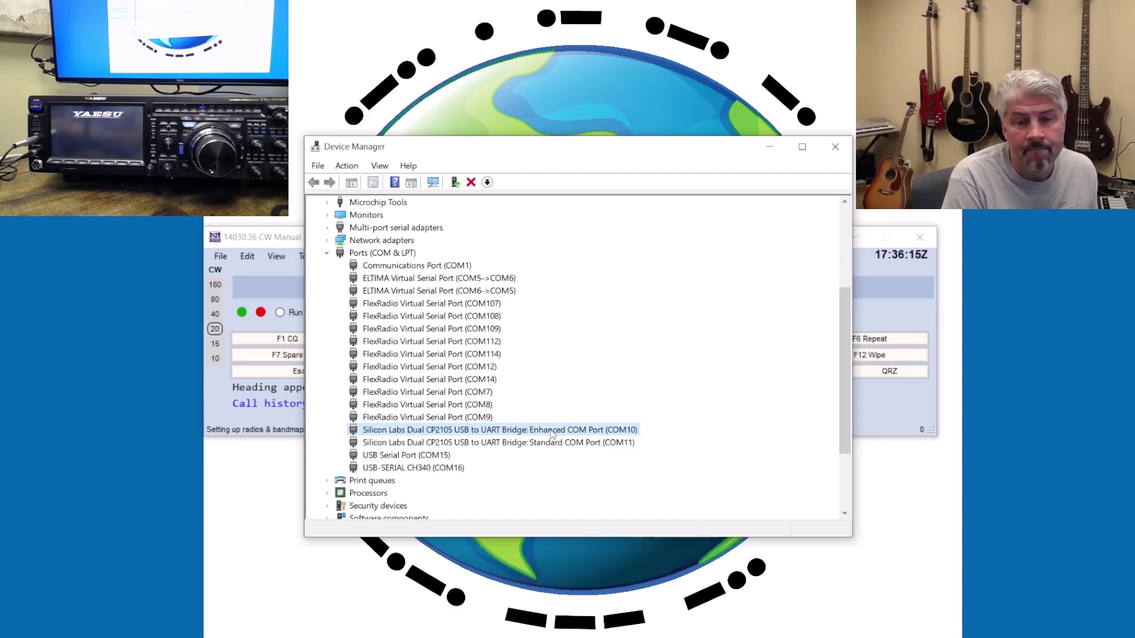
click(547, 448)
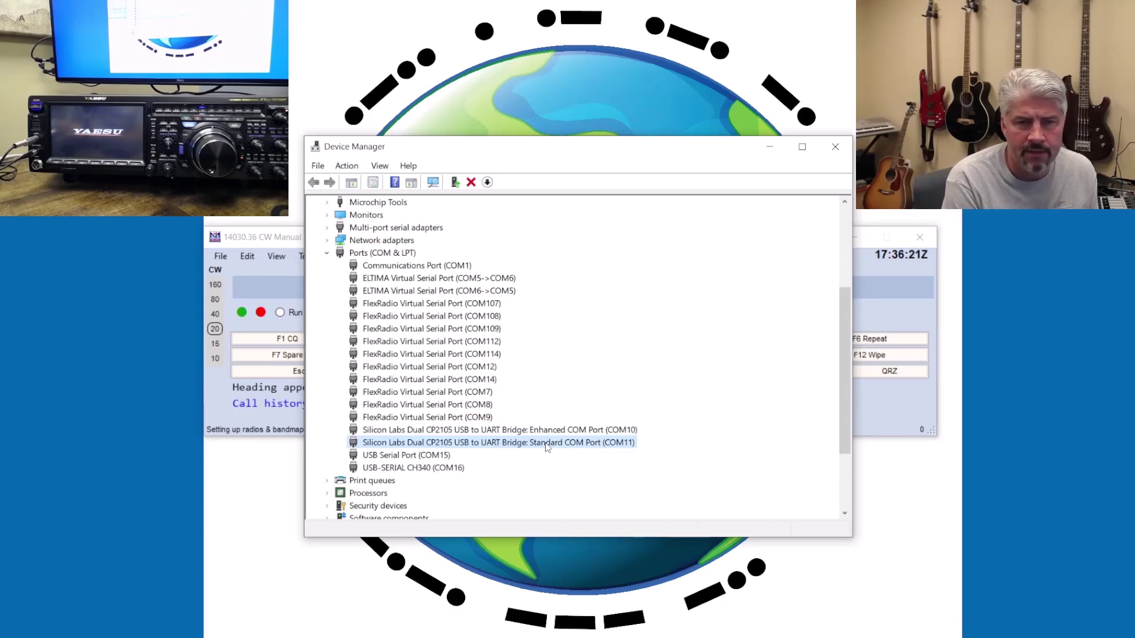
drag(630, 151, 490, 184)
click(689, 183)
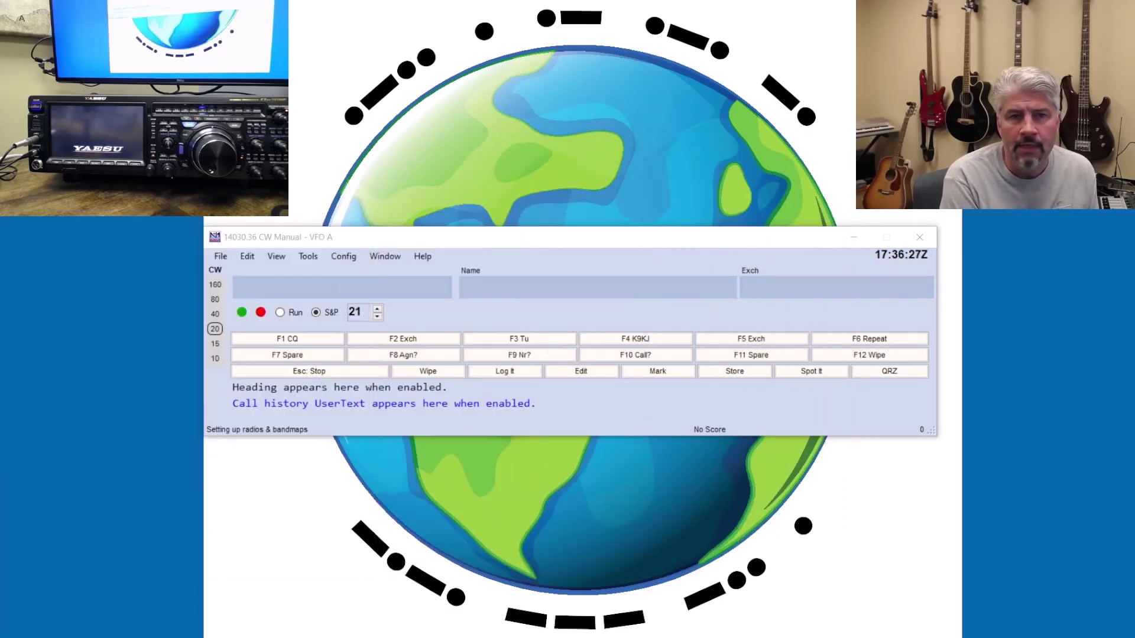
- Open the Configurer for ports, mode control and Winkey, and place it over the entry window
click(340, 257)
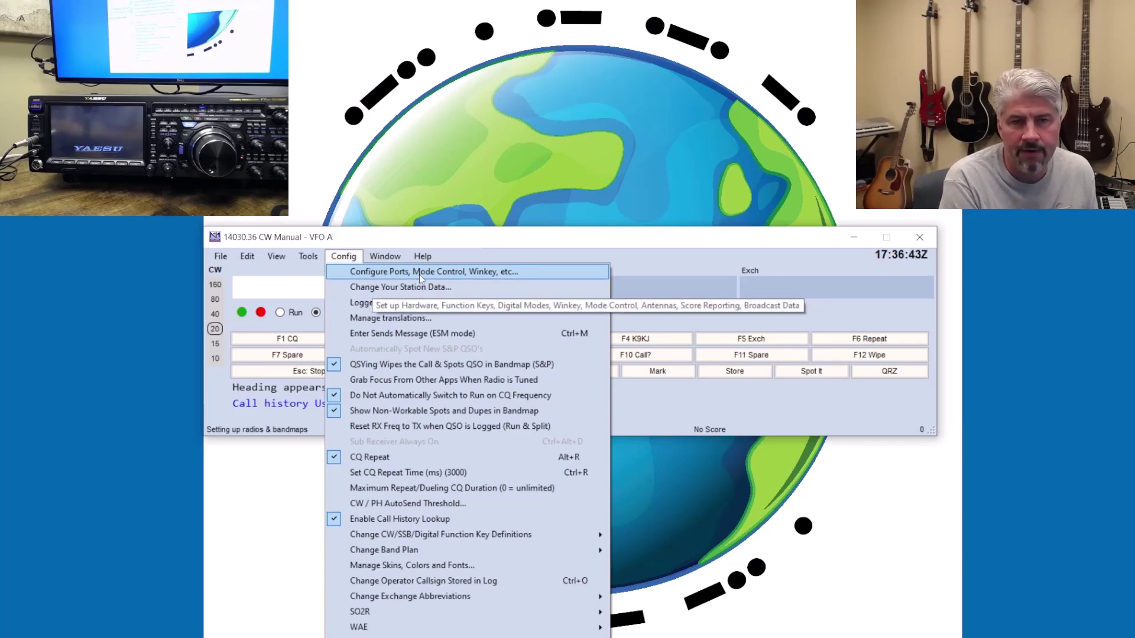
click(447, 273)
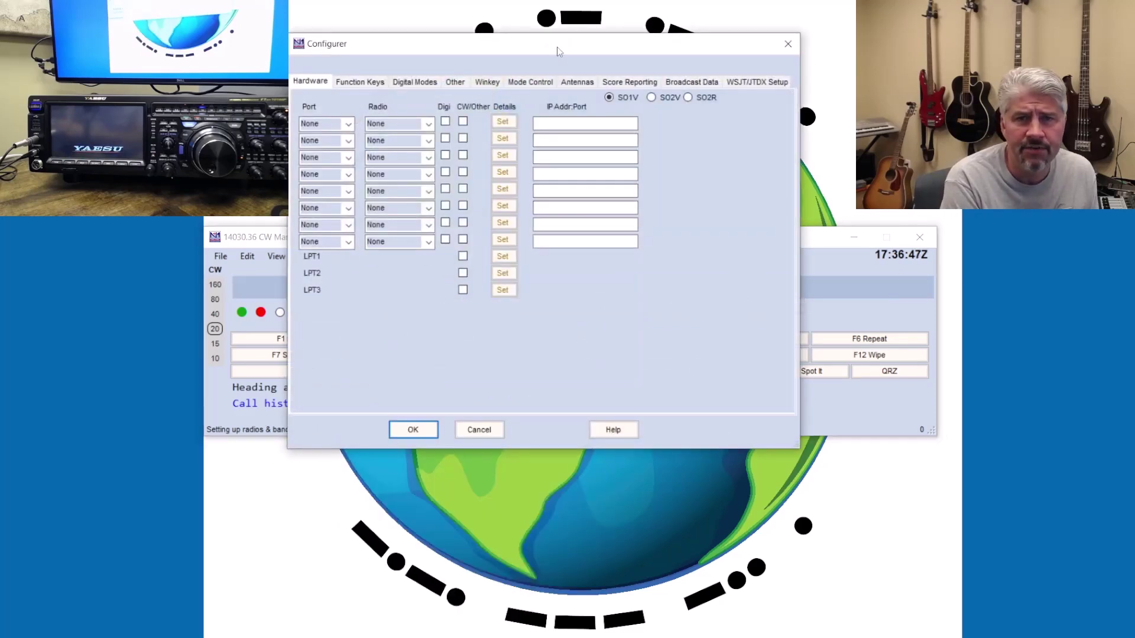
drag(559, 49, 593, 133)
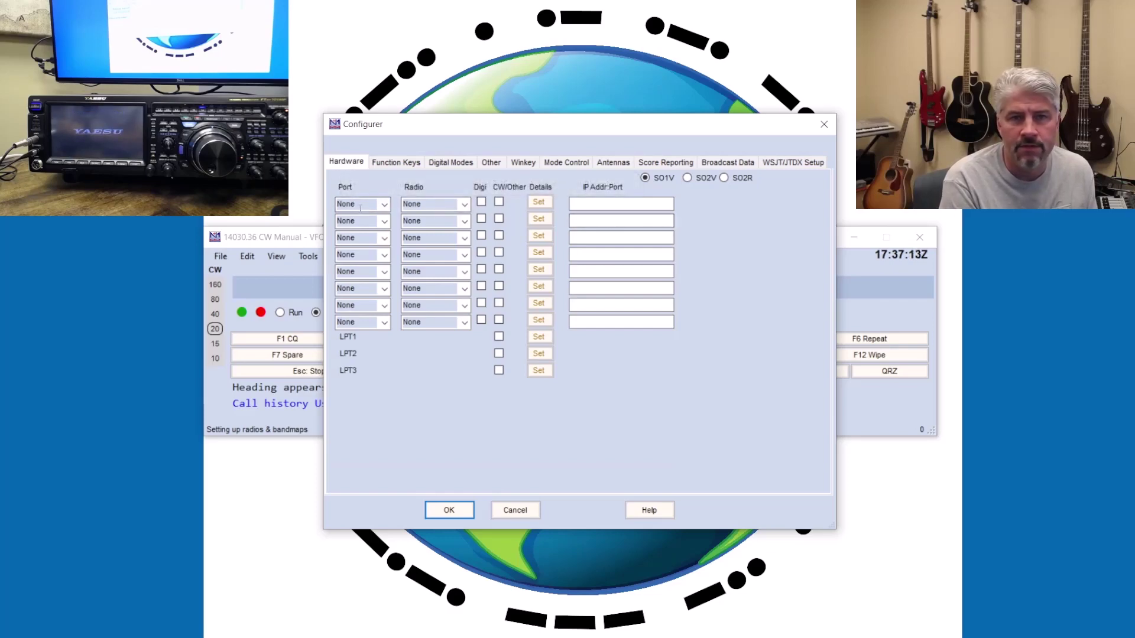
- Check the port number of the Silicon Labs Enhanced COM port in Device Manager, then minimize it
click(385, 207)
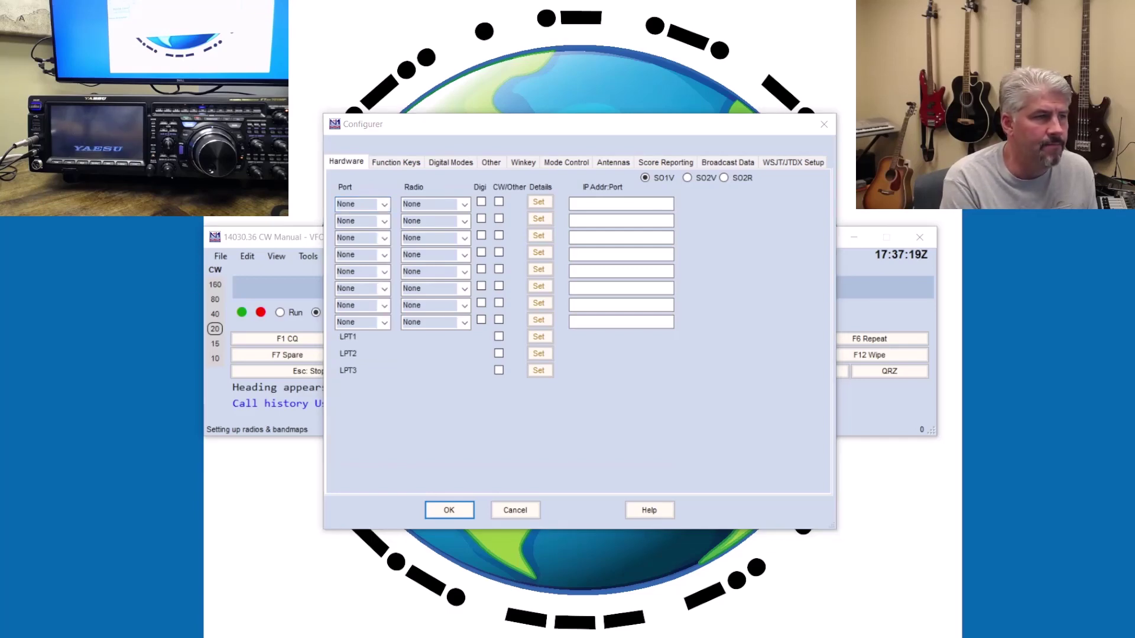
key(super+x)
key(m)
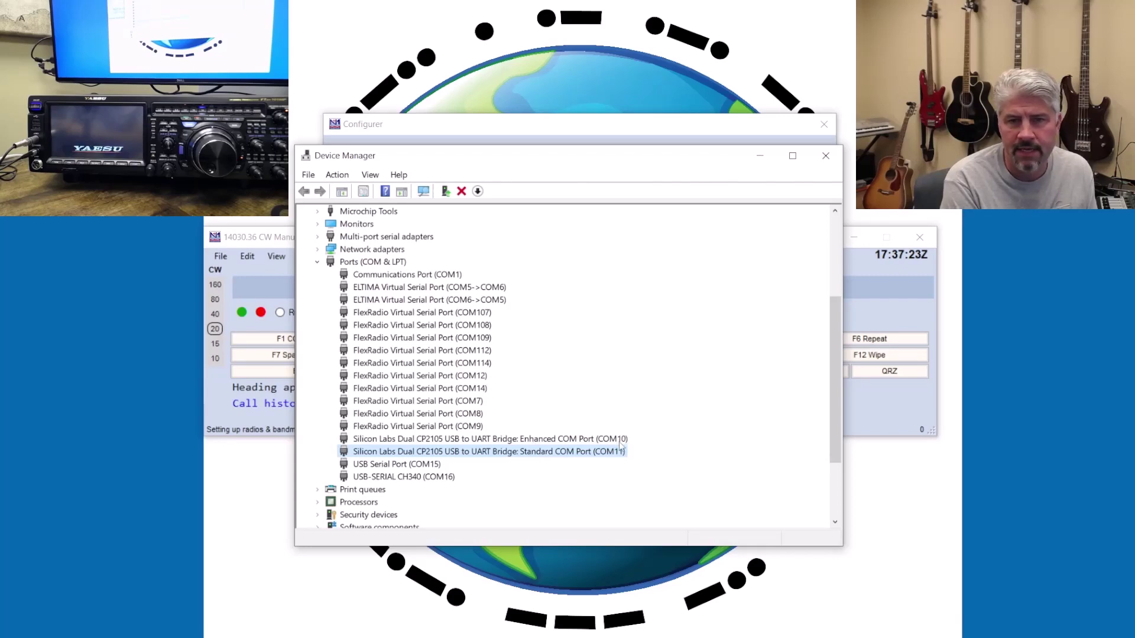
click(760, 156)
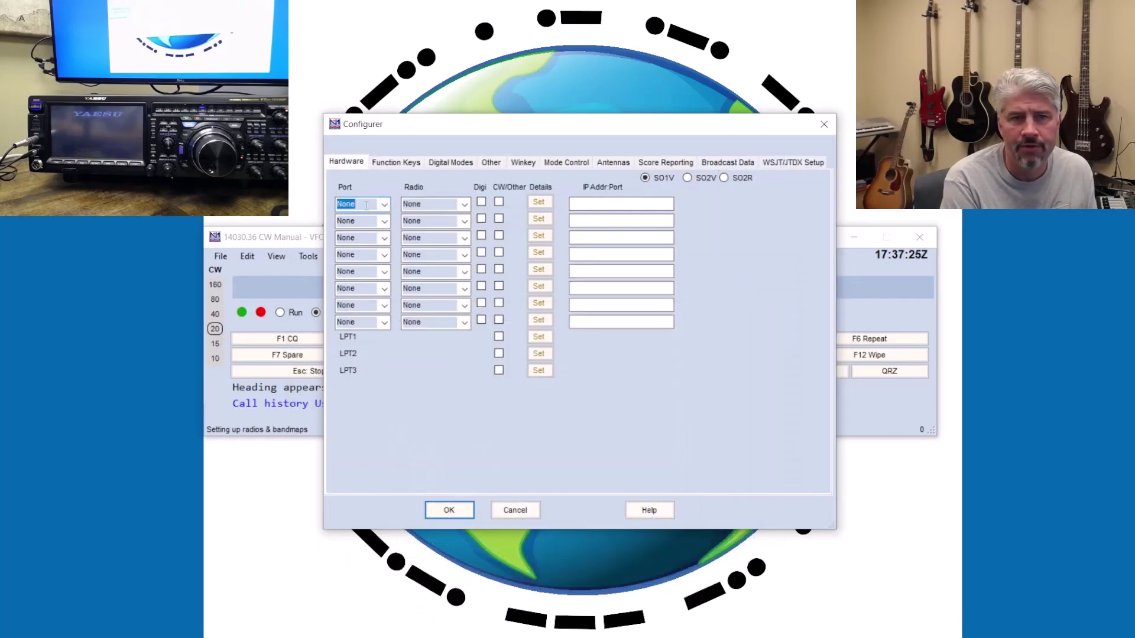
- Assign COM10 to the FTDX101D radio in the first hardware row
click(385, 204)
click(373, 248)
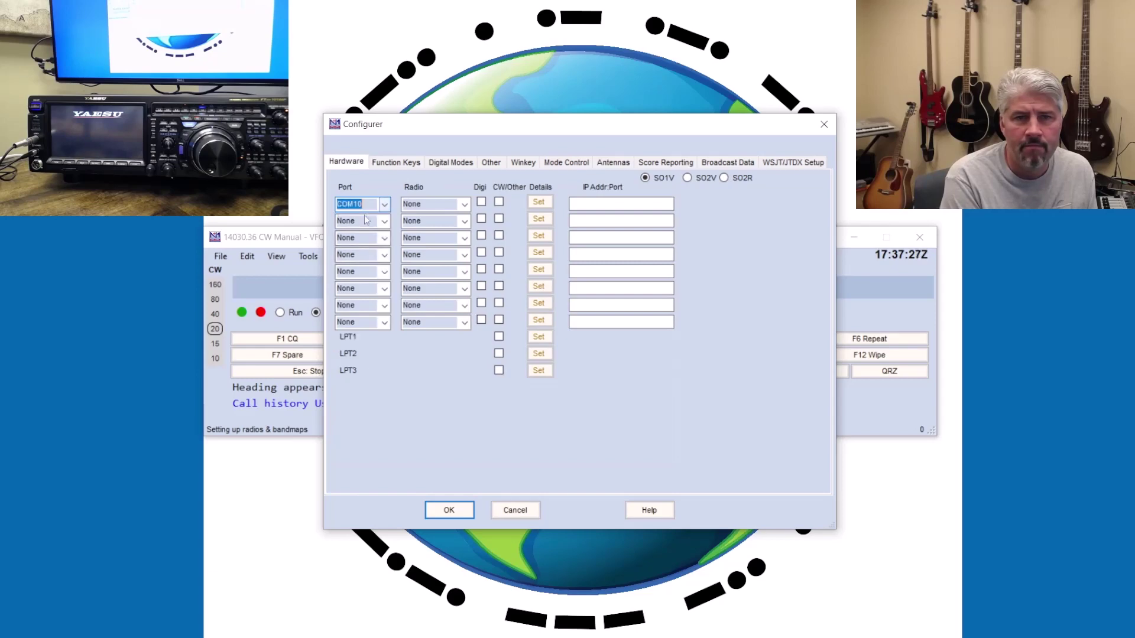
click(435, 203)
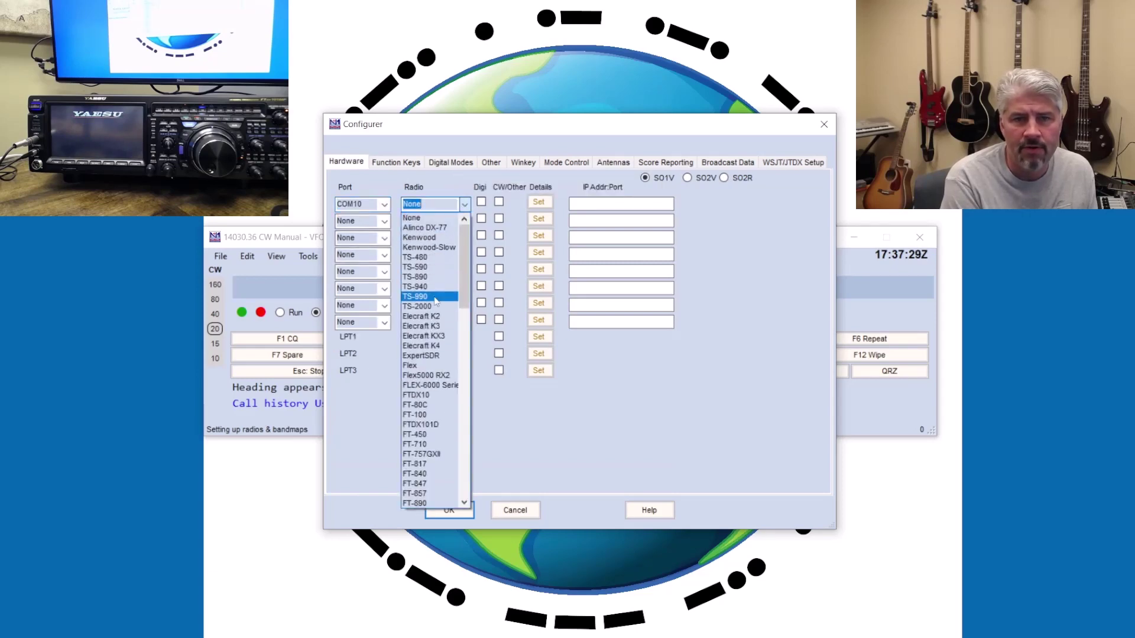
click(433, 423)
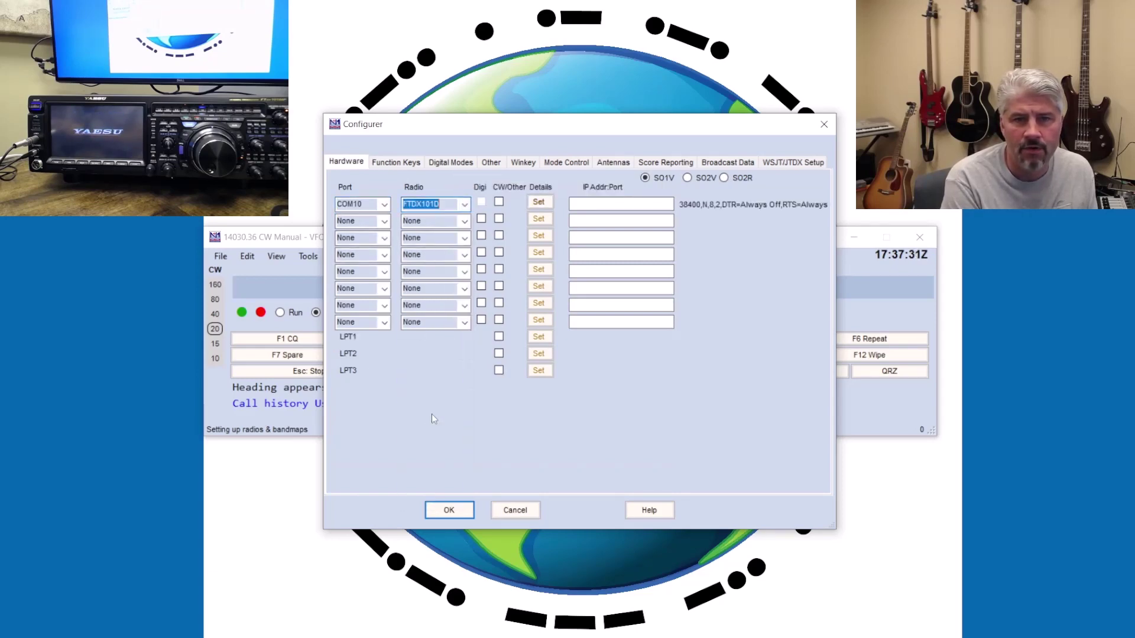
- Set both DTR and RTS to Handshake in the COM10 details and apply the hardware configuration
click(537, 202)
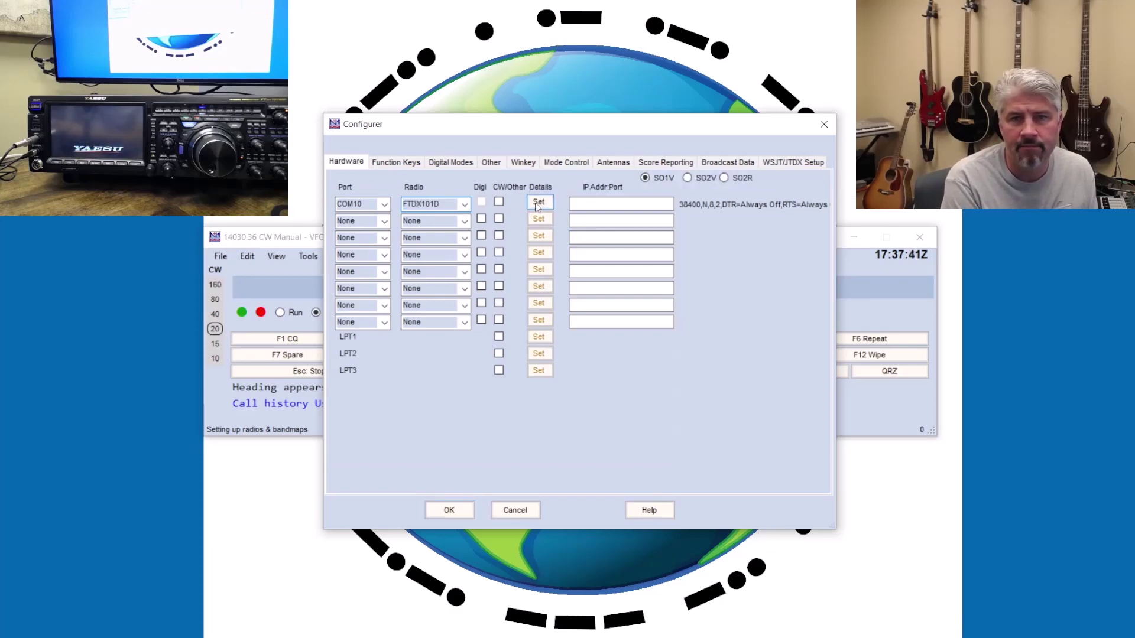
drag(783, 230, 619, 142)
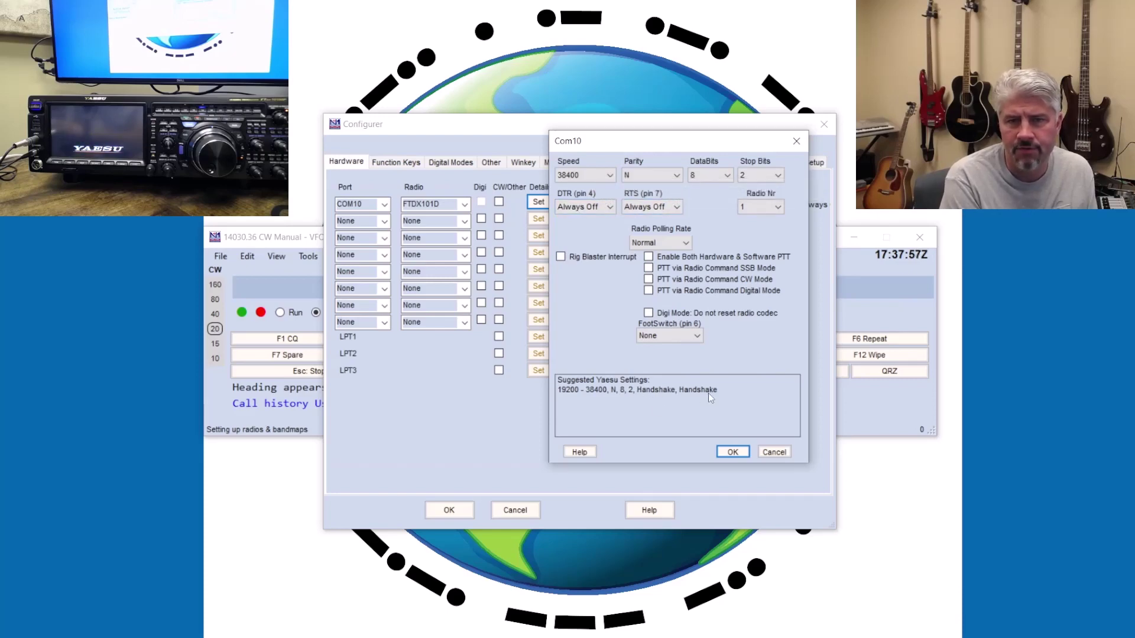
click(609, 207)
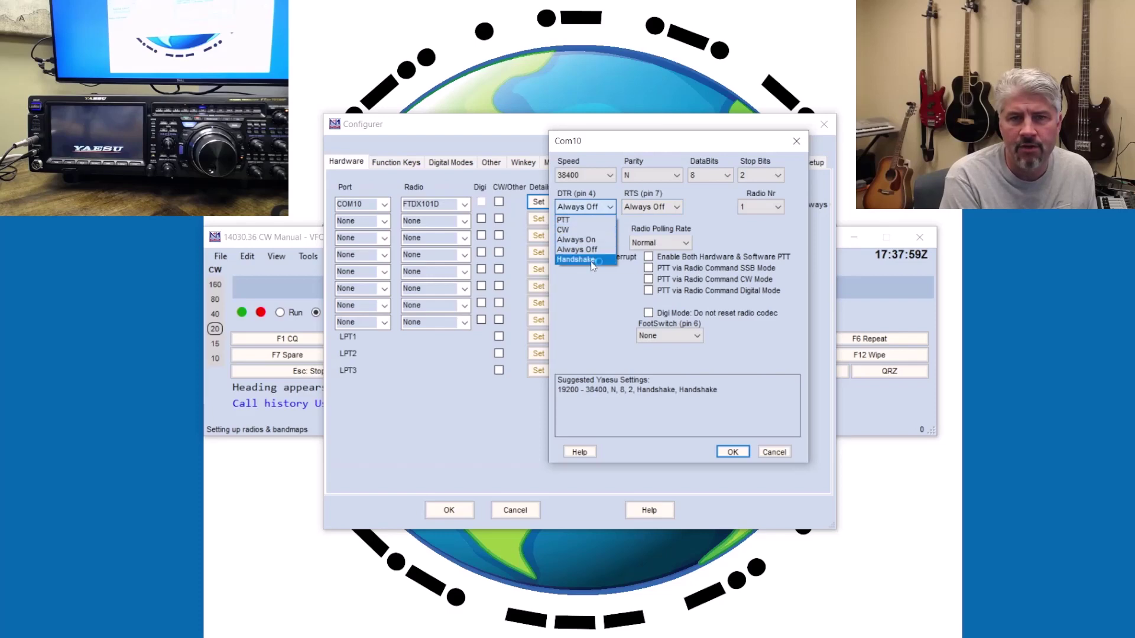
click(592, 260)
click(652, 207)
click(647, 260)
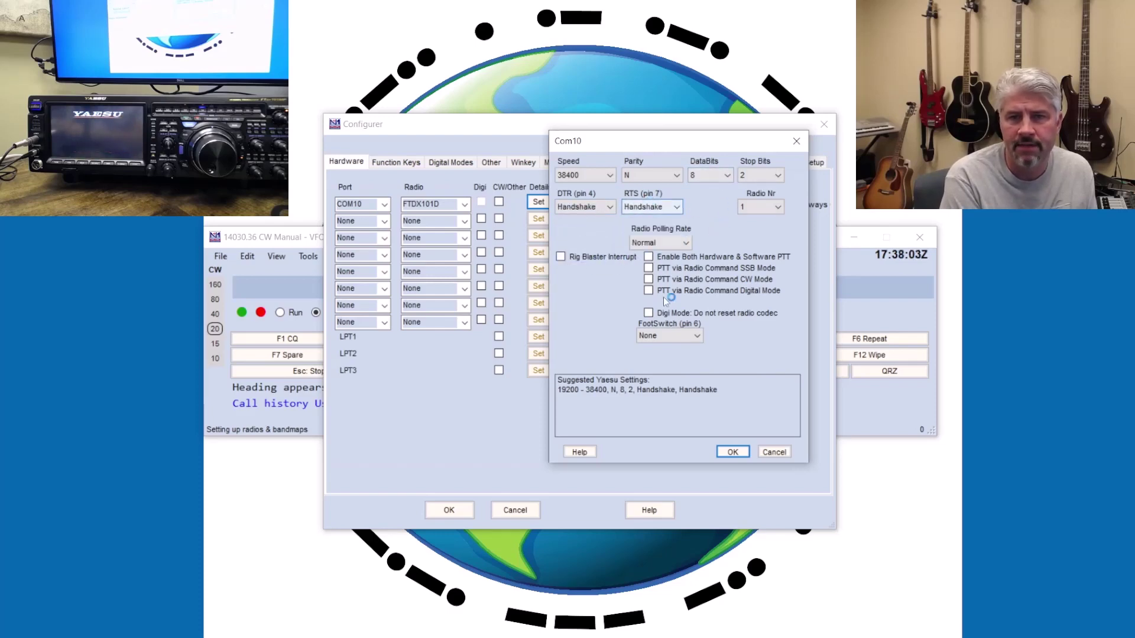
click(731, 452)
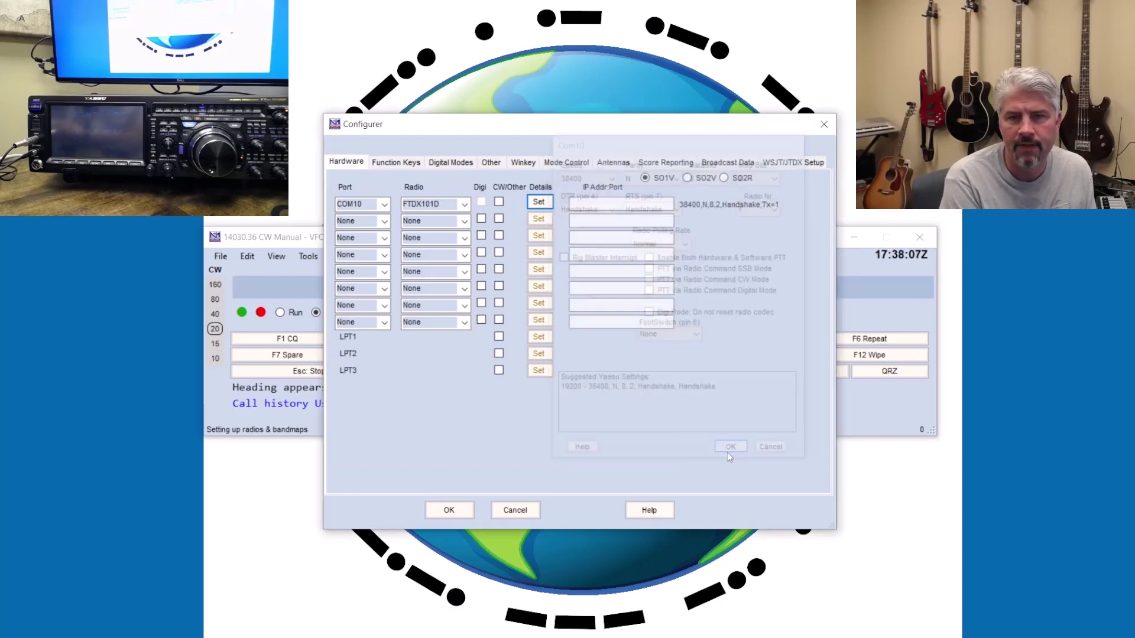
click(449, 511)
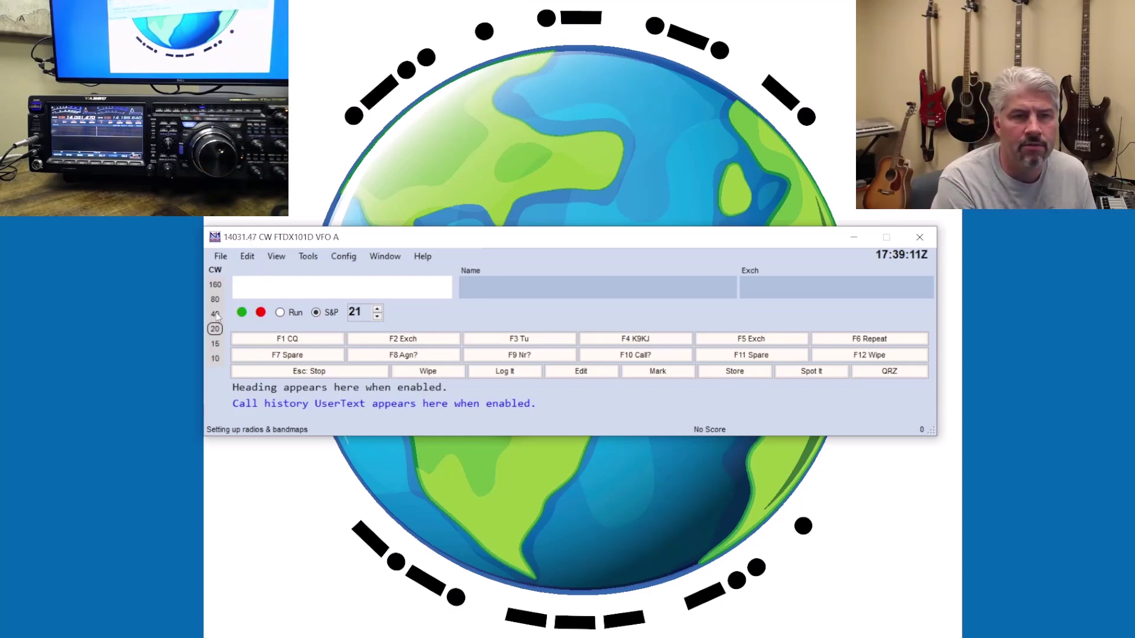
- Switch the radio to the 15 meter band and shift the entry window upward
click(216, 345)
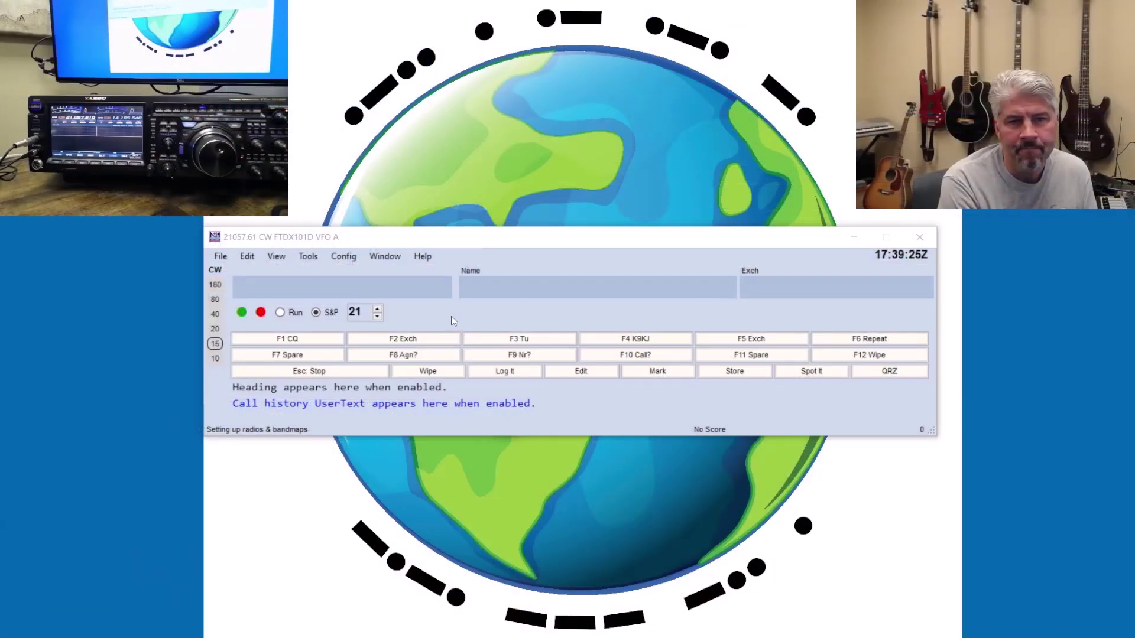
drag(549, 245, 564, 177)
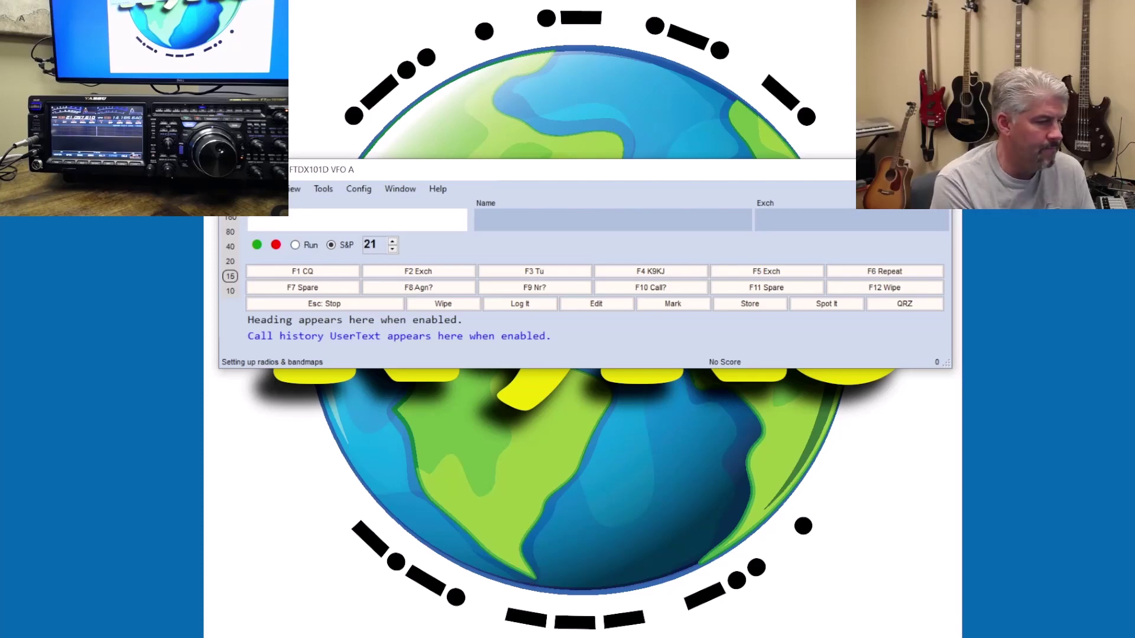
- Look up the Silicon Labs Standard COM port in Device Manager, and select COM11 as the second hardware port in the Configurer
key(alt+Tab)
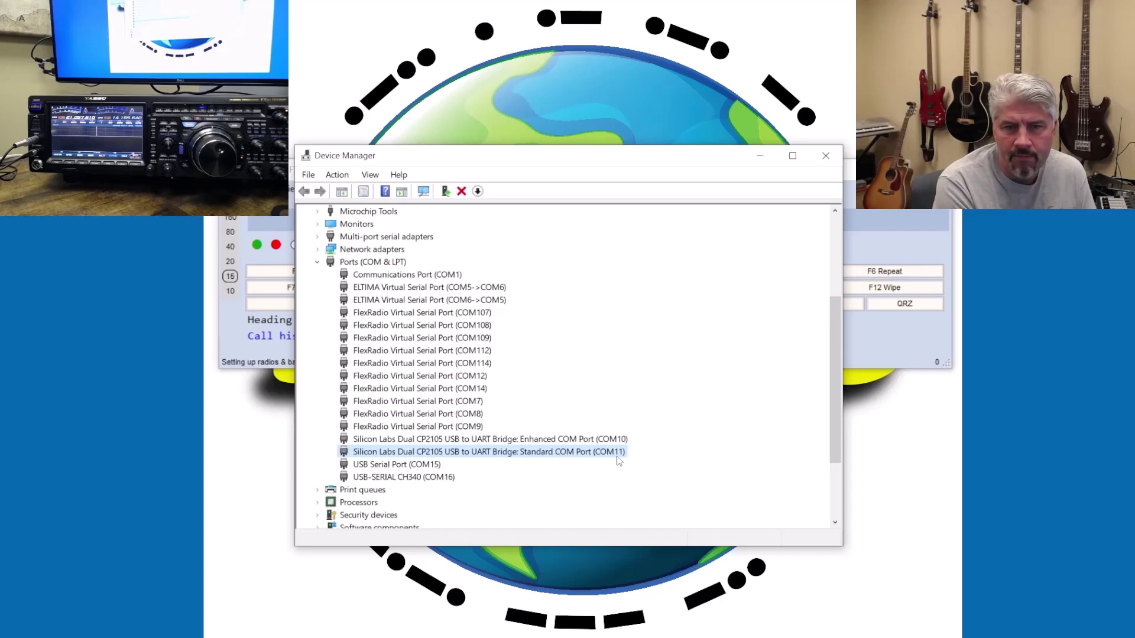
click(826, 155)
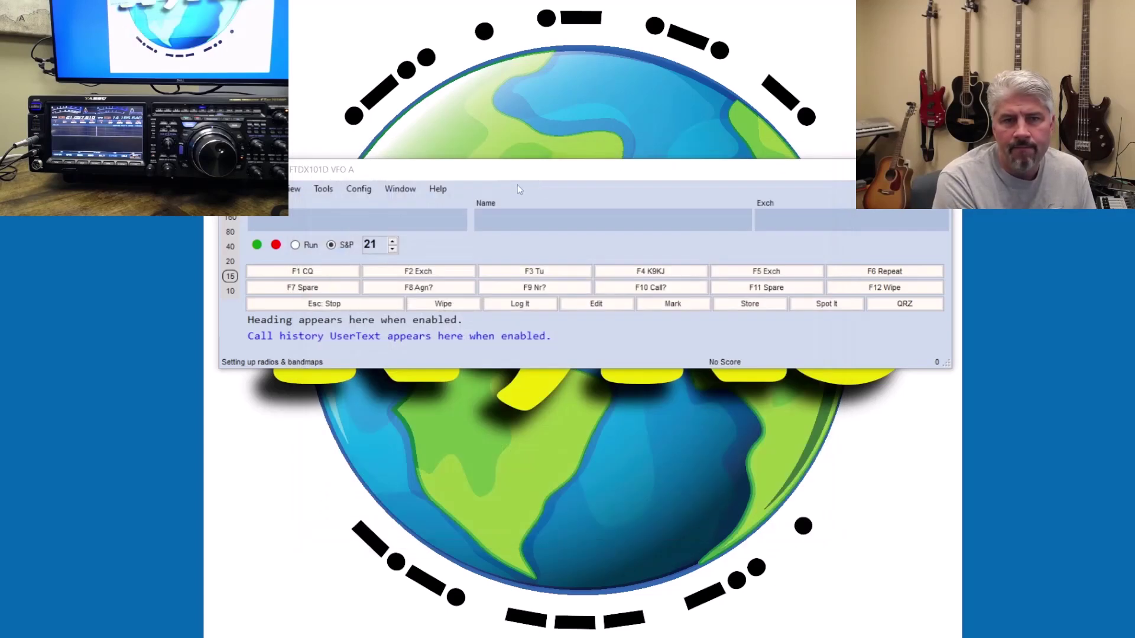
click(359, 190)
click(375, 192)
click(359, 190)
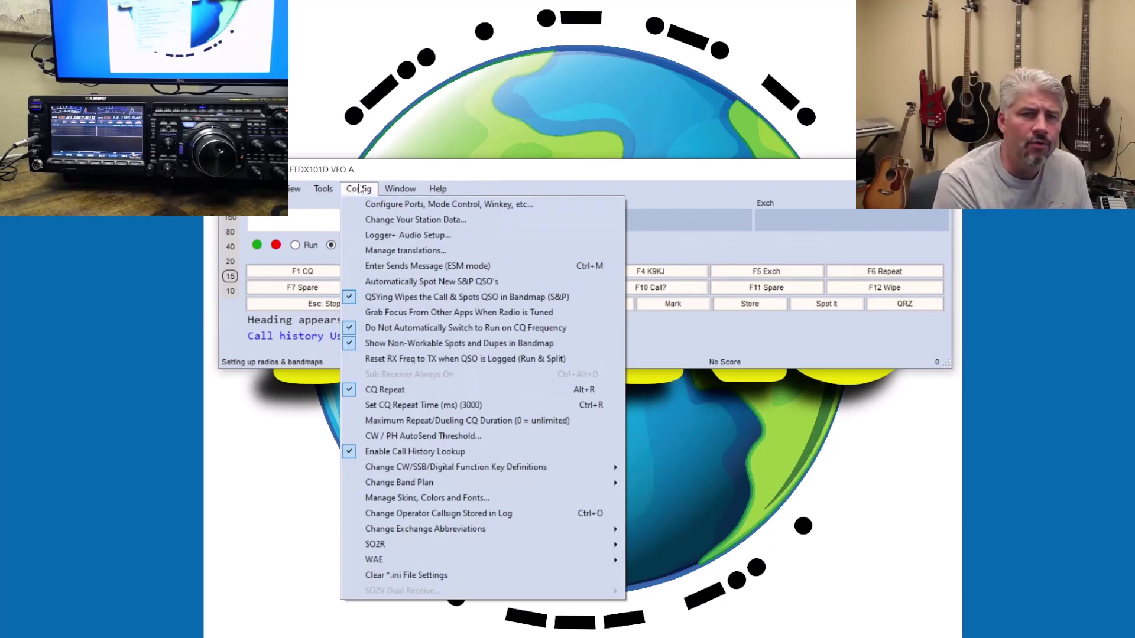
click(407, 204)
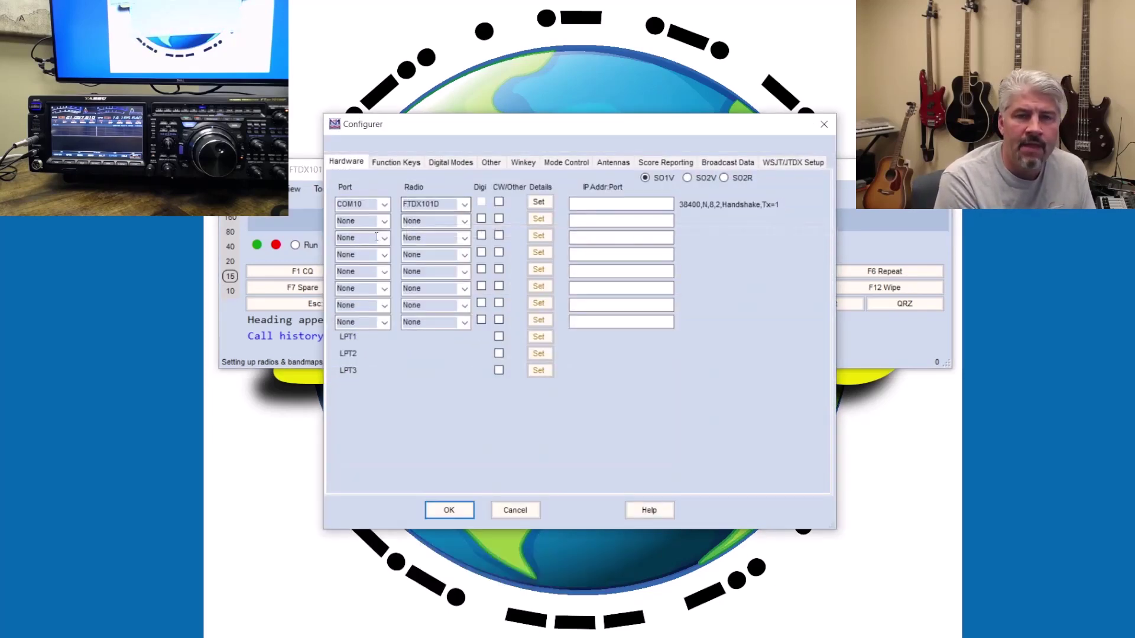
click(384, 222)
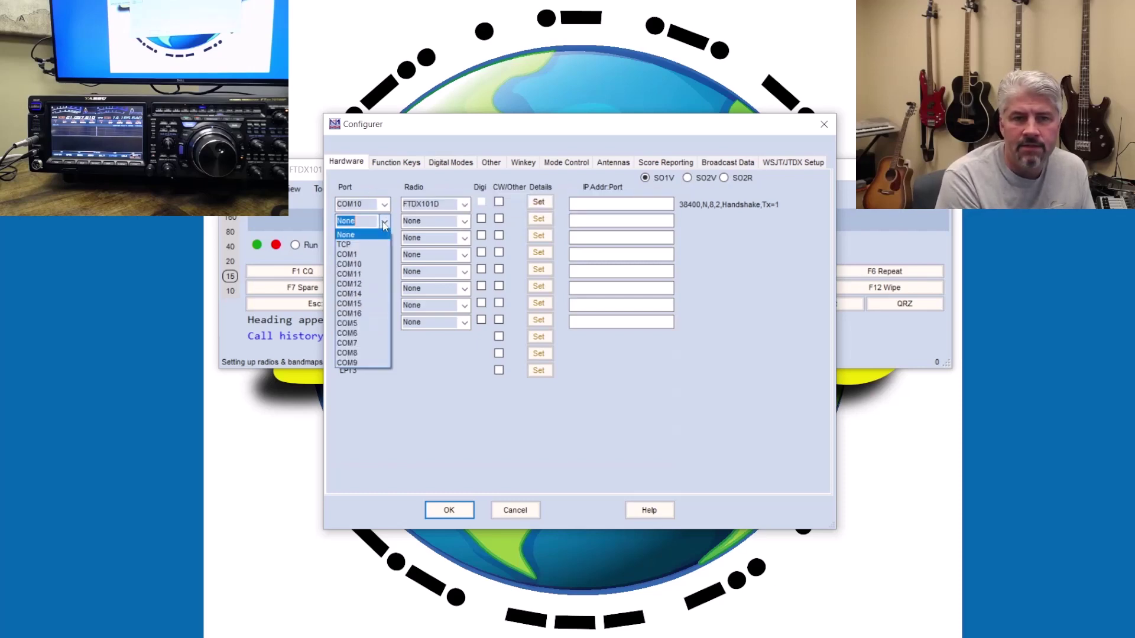
click(357, 273)
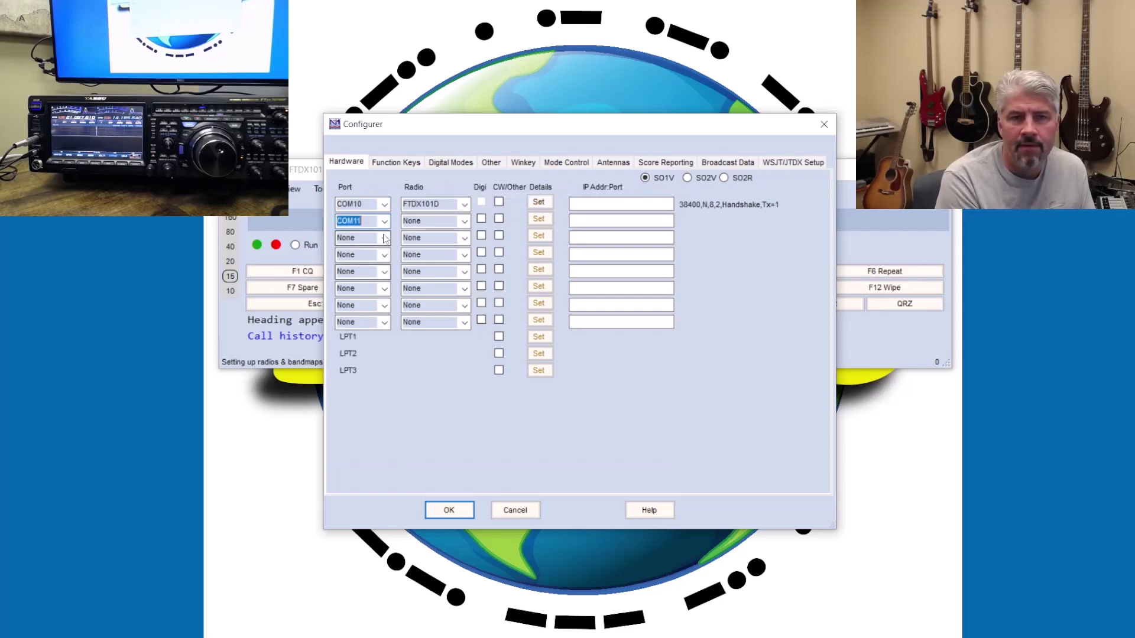
- Enable CW/Other on COM11 and set its details to DTR Always Off and RTS CW
click(499, 219)
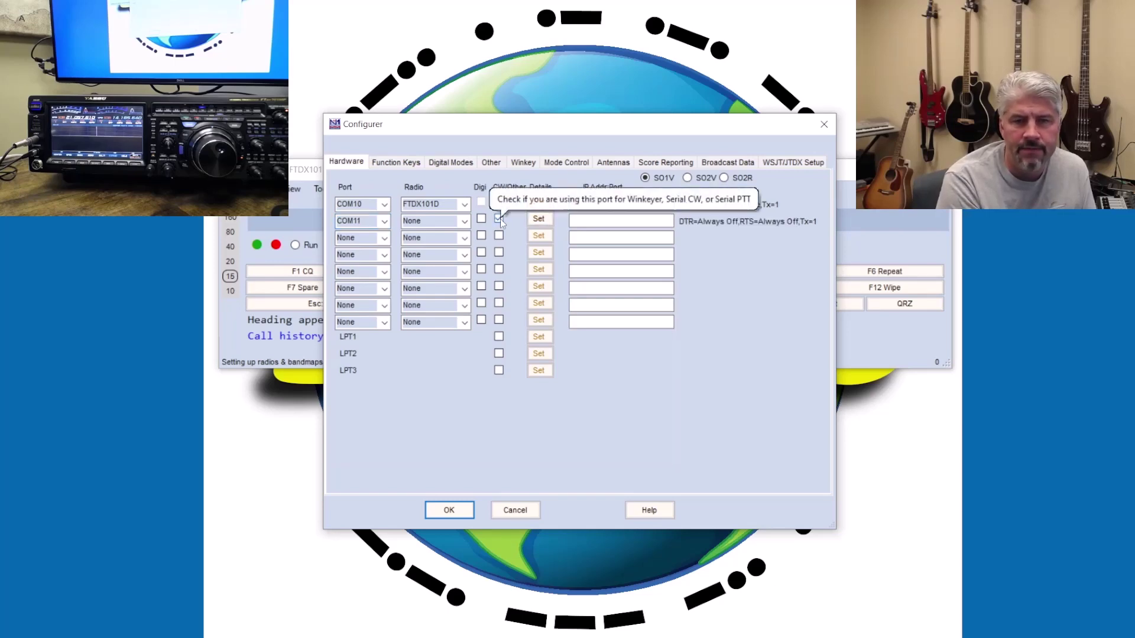
click(539, 219)
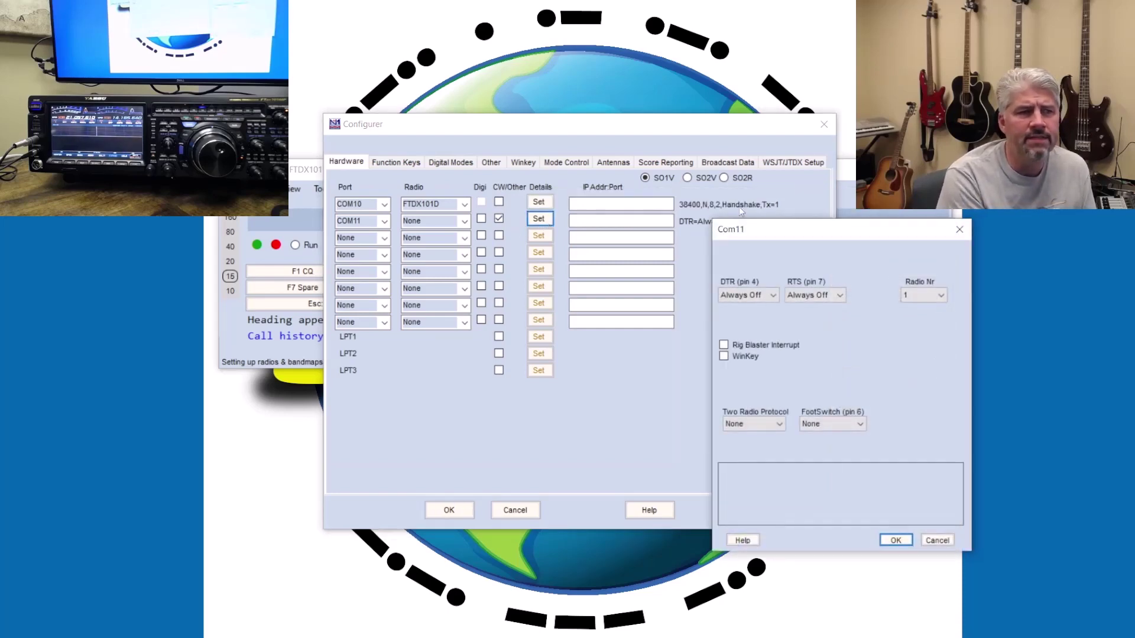
drag(880, 239, 611, 172)
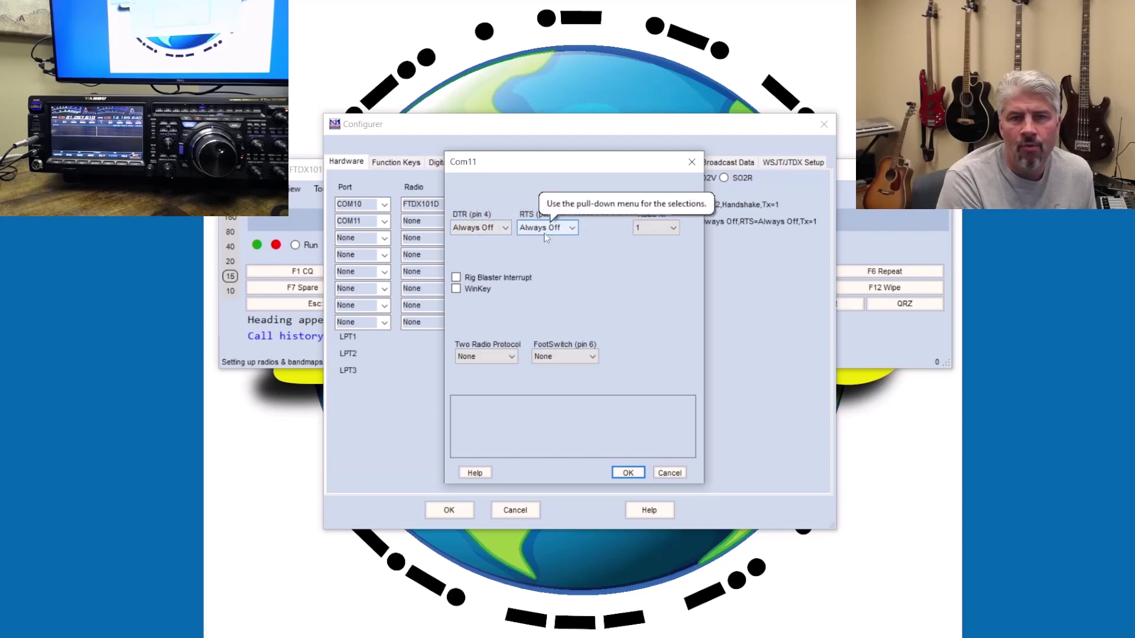
click(499, 229)
click(471, 251)
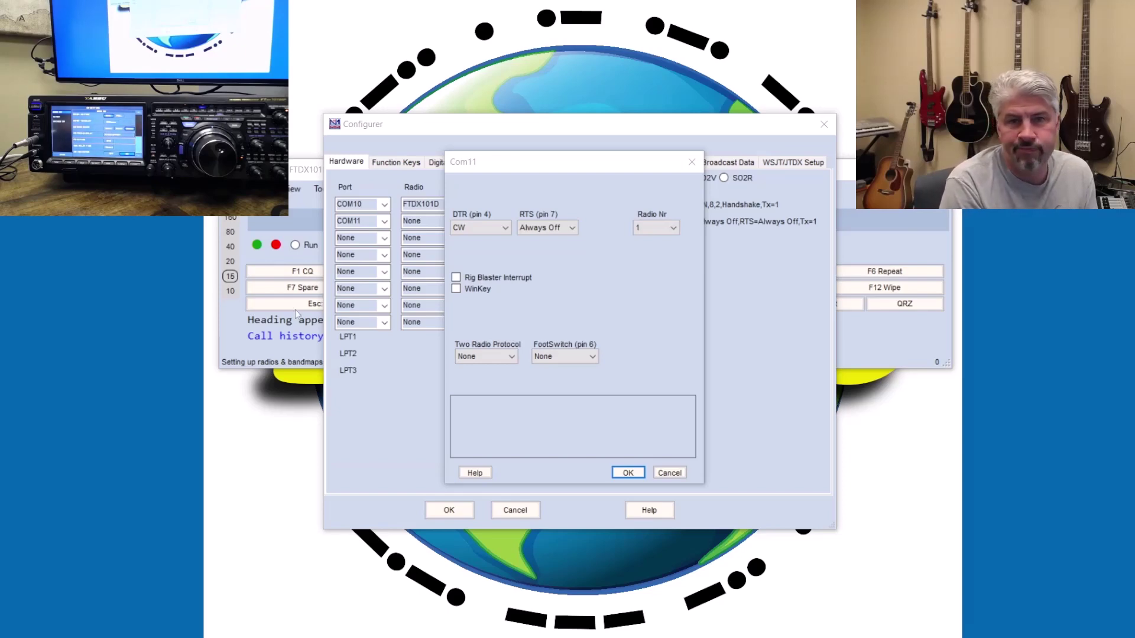
click(540, 230)
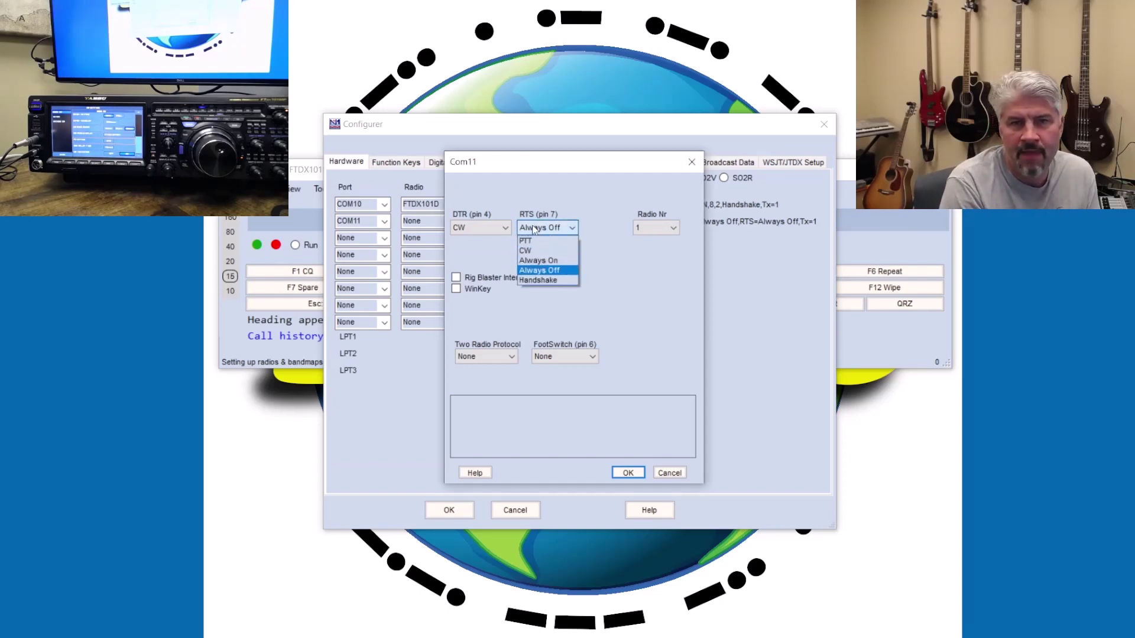
click(530, 249)
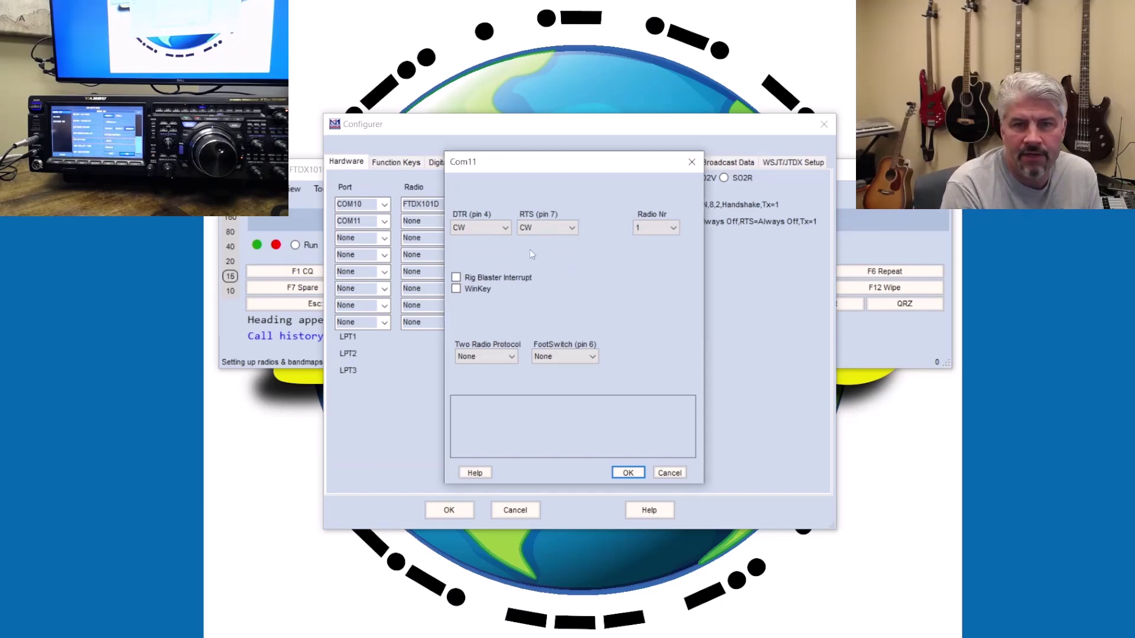
click(489, 229)
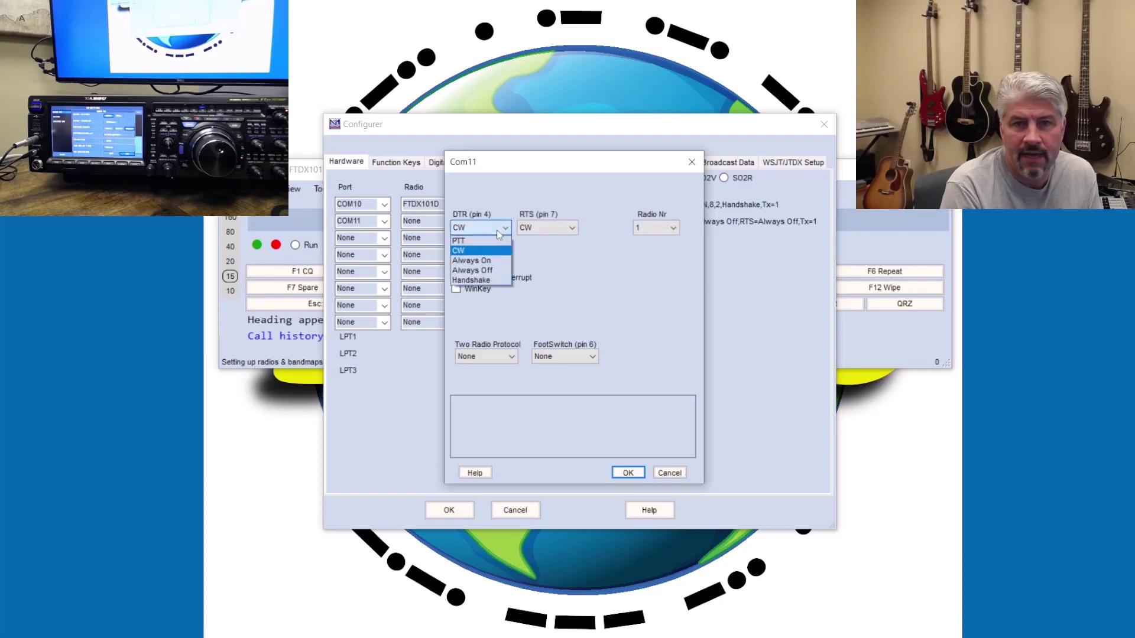
click(490, 271)
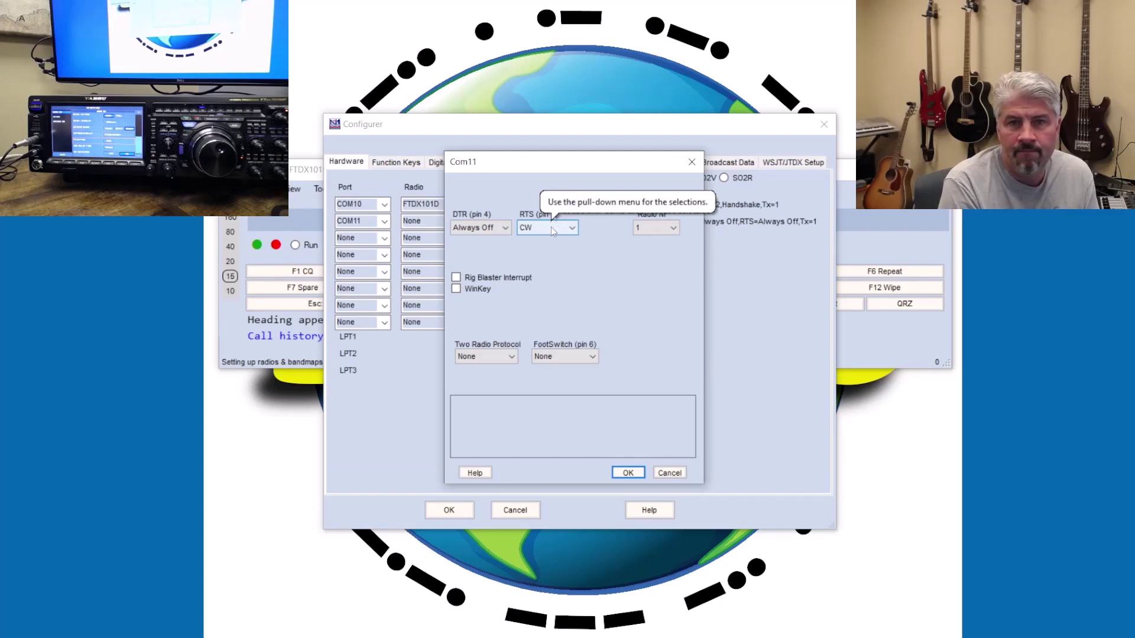
click(626, 473)
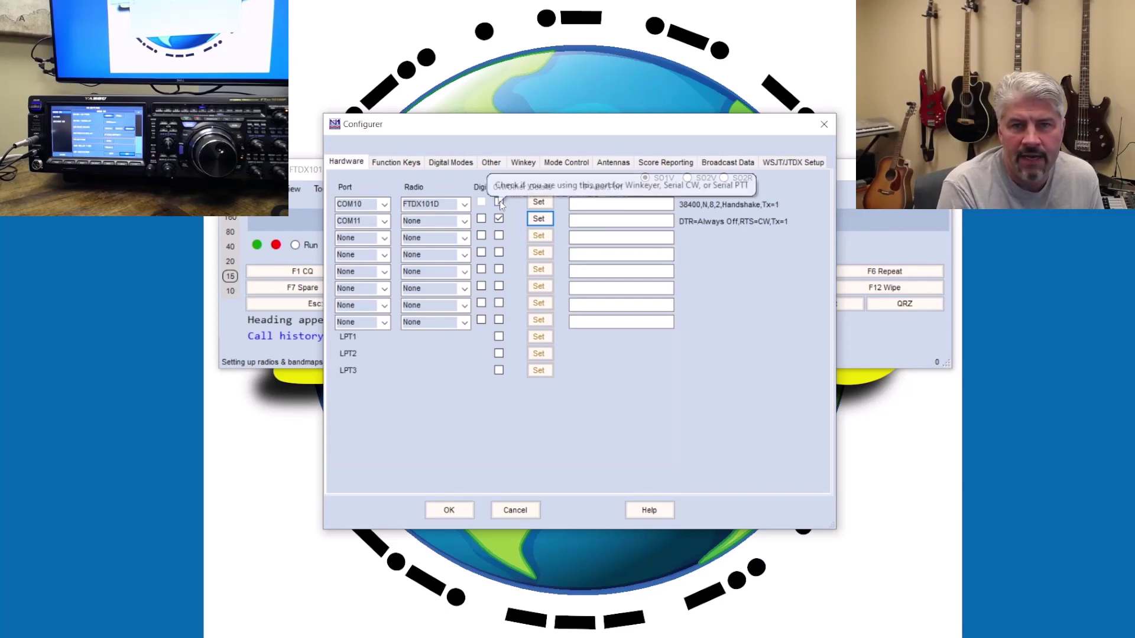
- Review the DTR and RTS settings and the available RTS options in the COM10 details
click(538, 201)
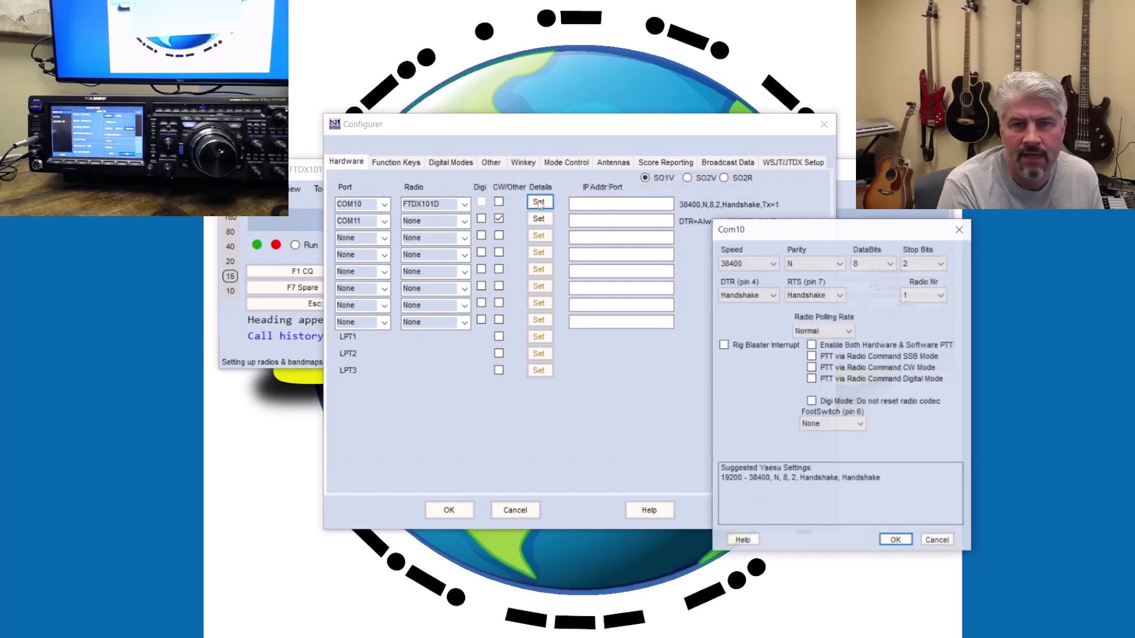
drag(772, 237, 601, 199)
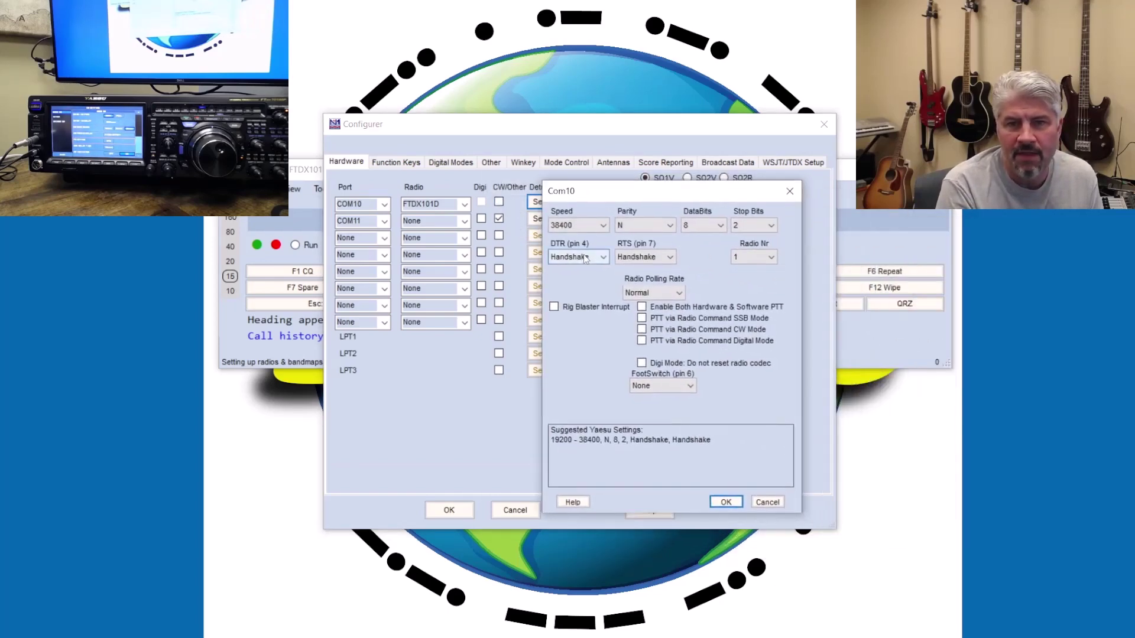
click(668, 258)
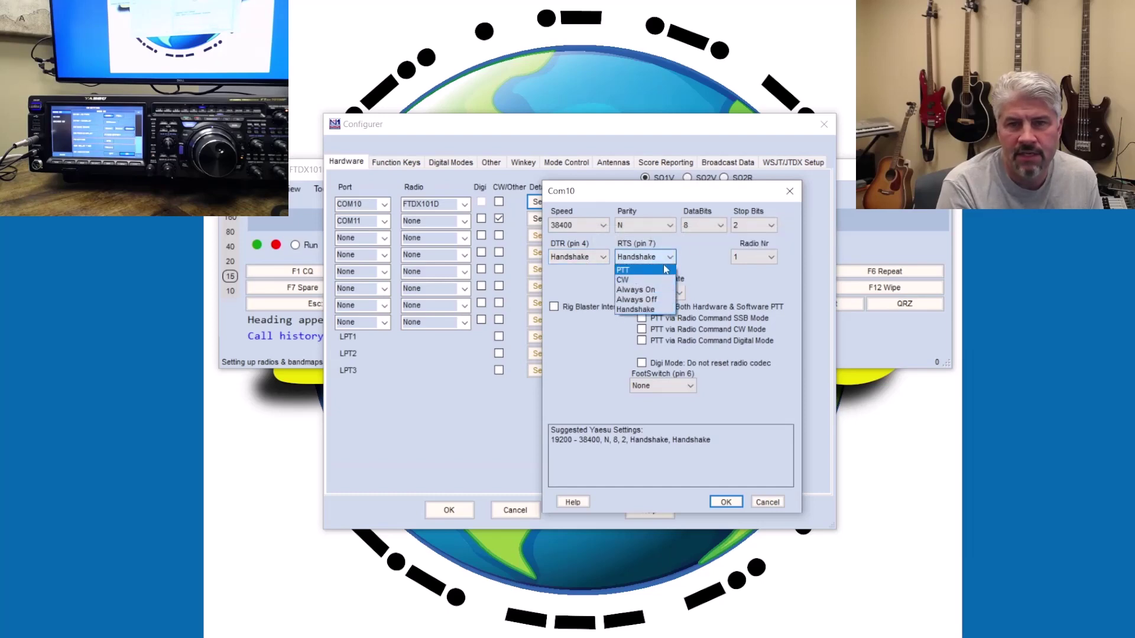
click(733, 197)
click(789, 191)
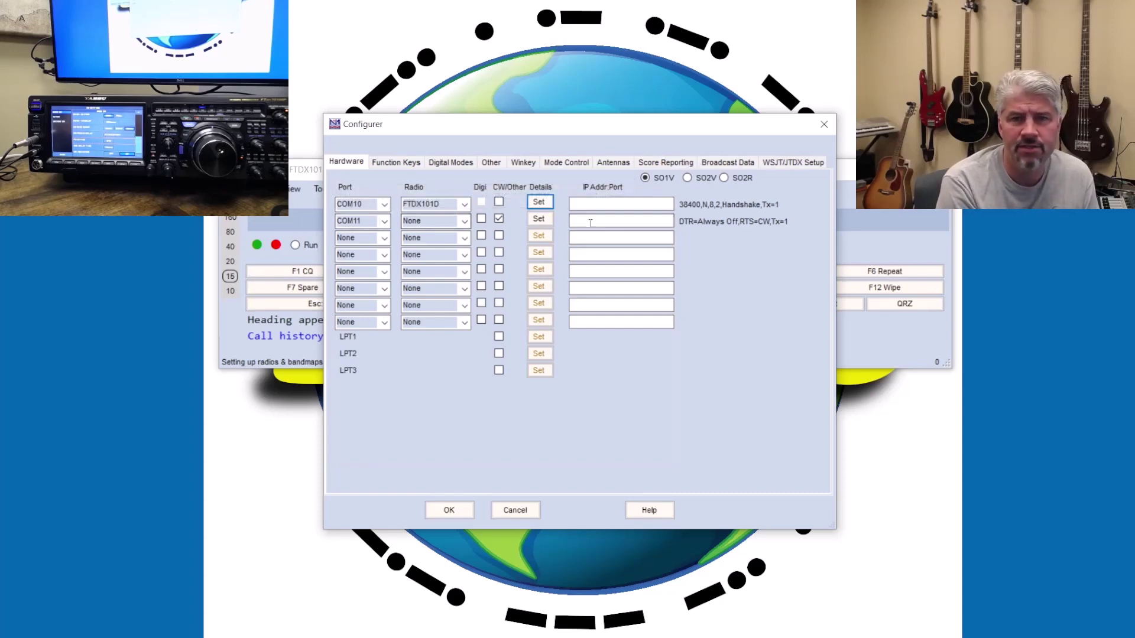
- Apply the hardware configuration and send the F3 Tu message twice to test CW keying
click(449, 511)
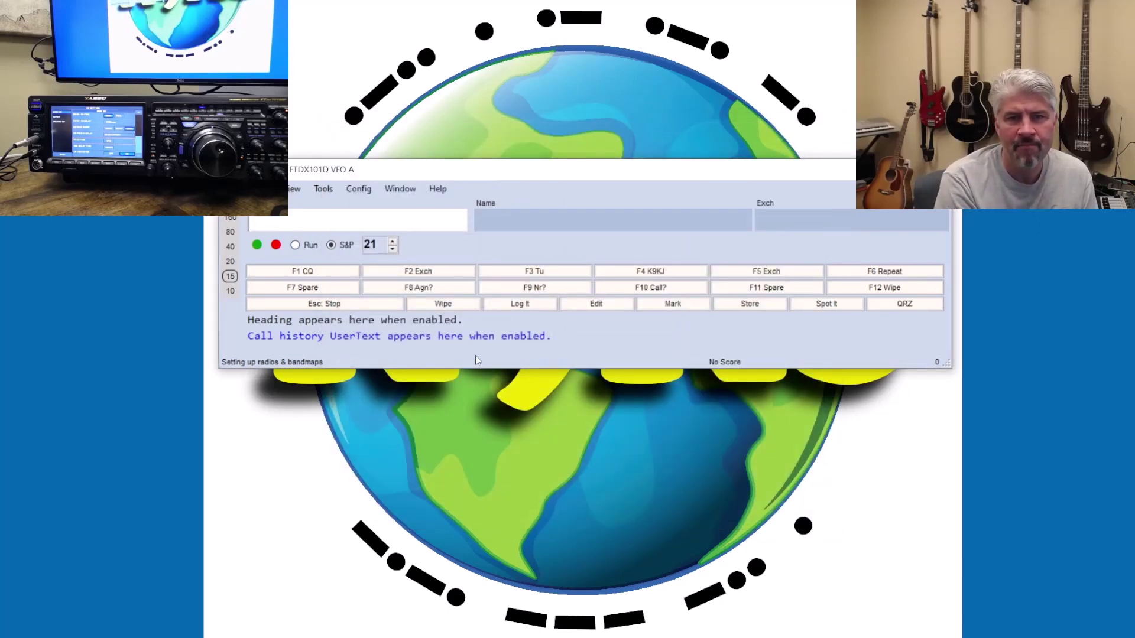
click(521, 273)
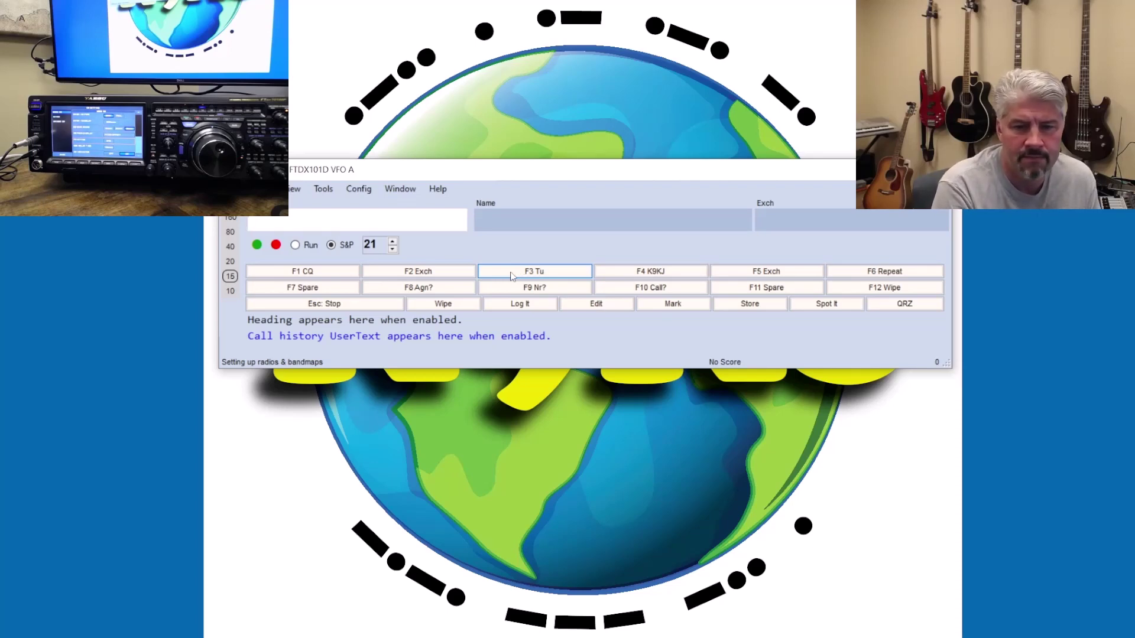
click(512, 276)
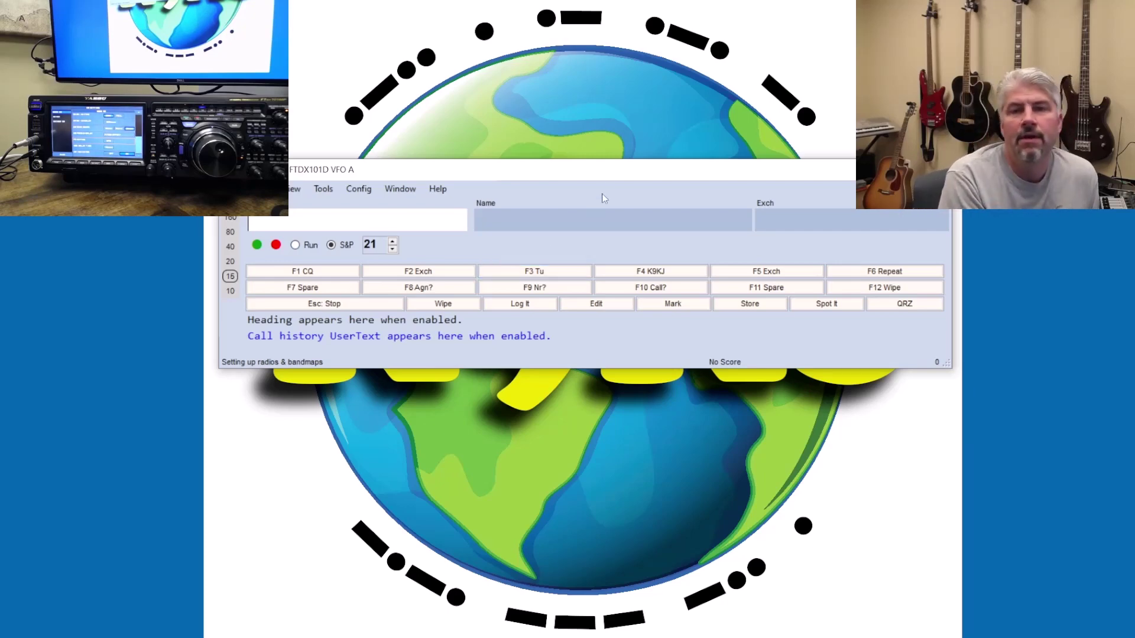
drag(593, 175, 592, 177)
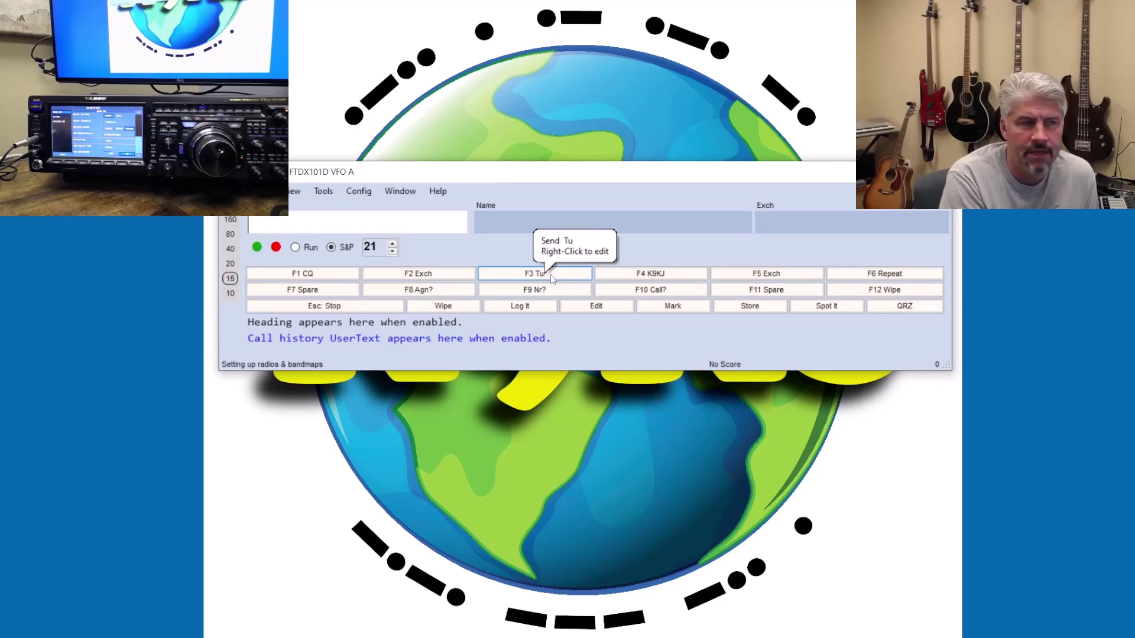
- Open the CW message editor and examine the key, label and message text of the F1 entry under RUN Messages
right_click(627, 275)
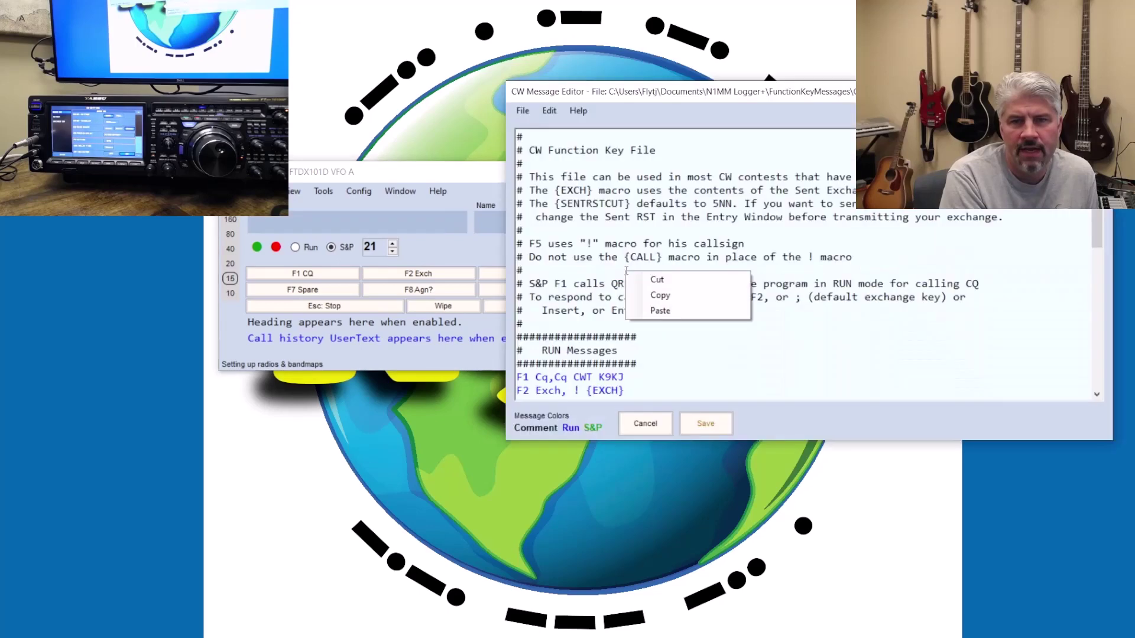
drag(777, 102, 562, 215)
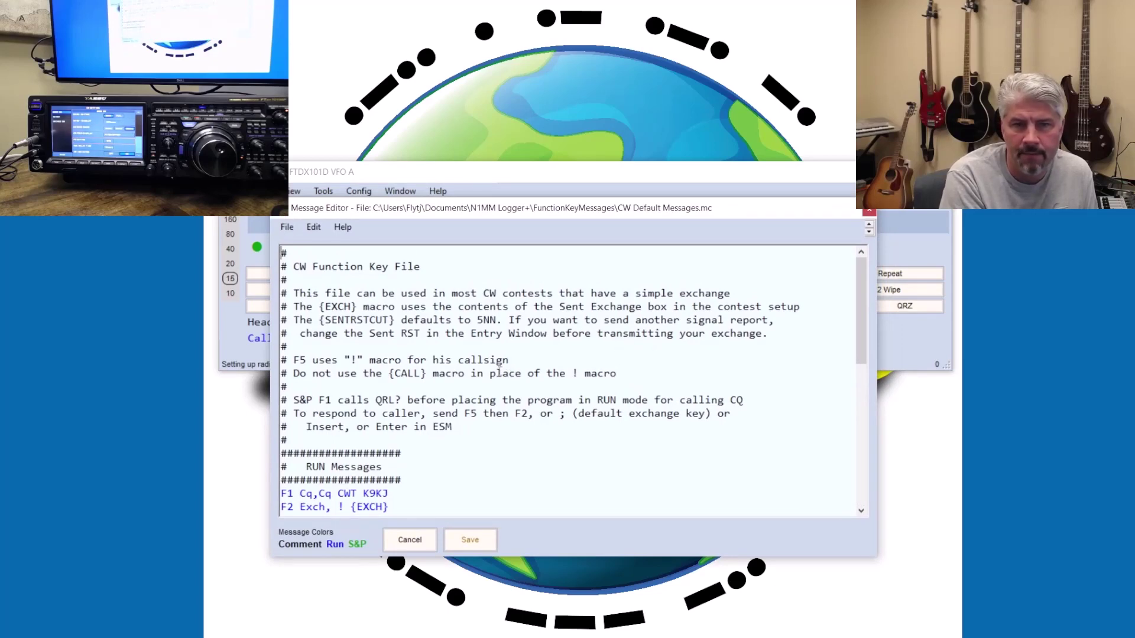
scroll(494, 369, down, 3)
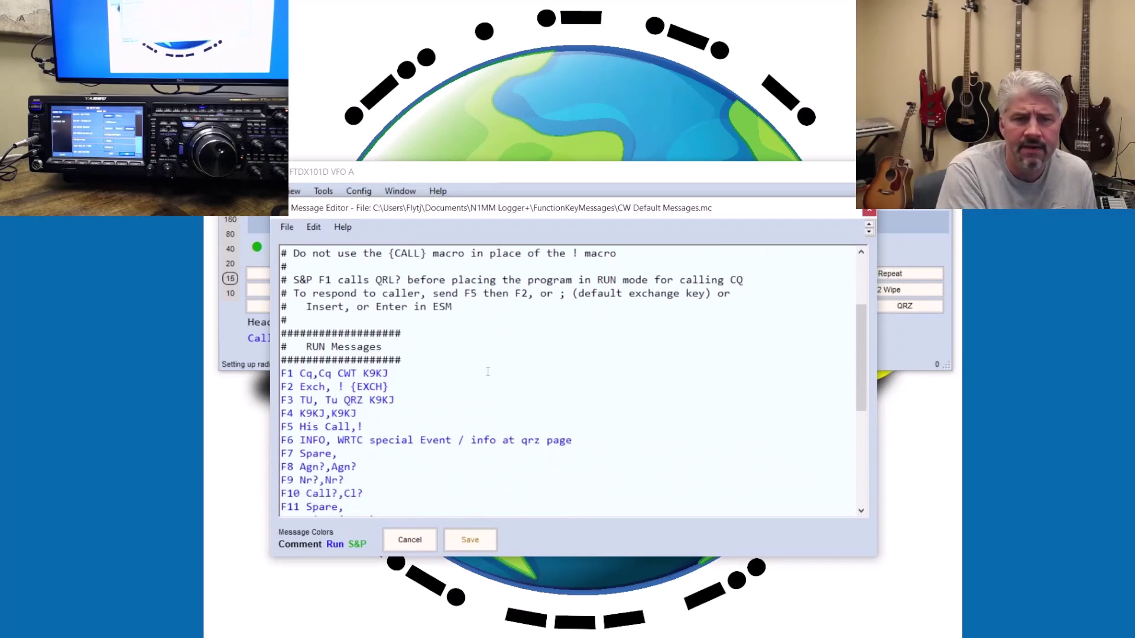
scroll(399, 353, down, 1)
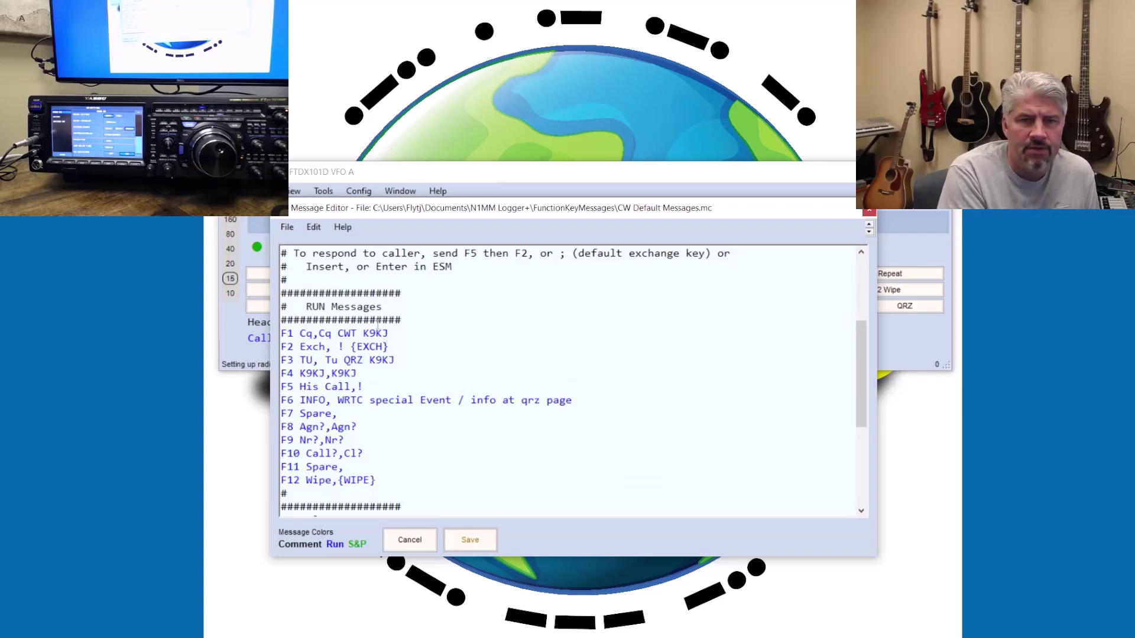
triple_click(283, 334)
click(306, 334)
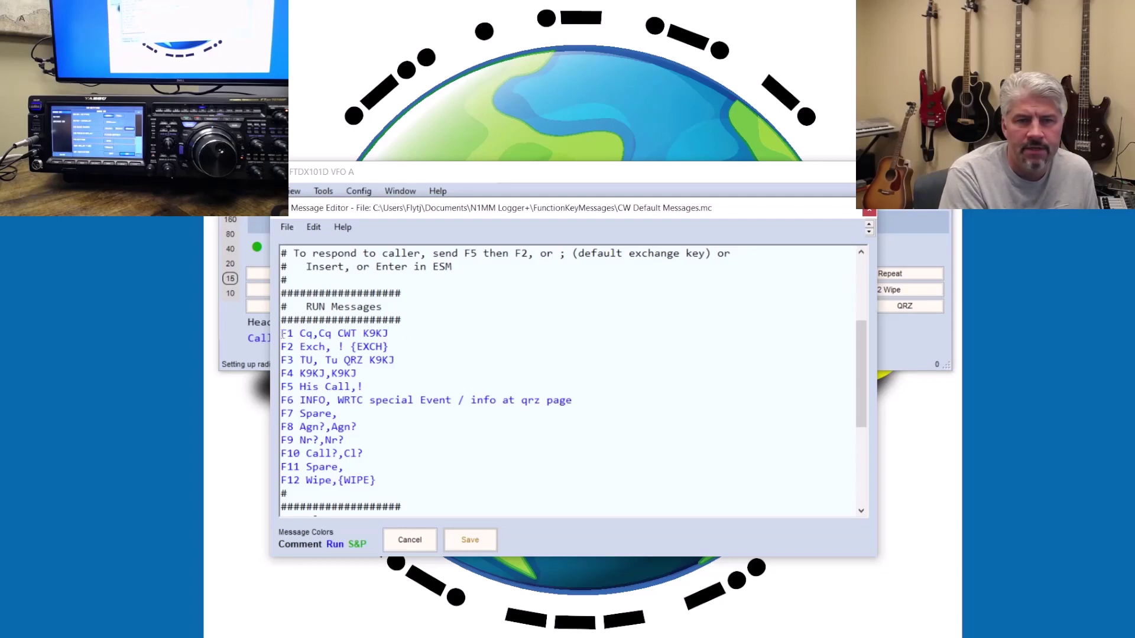
drag(282, 334, 294, 335)
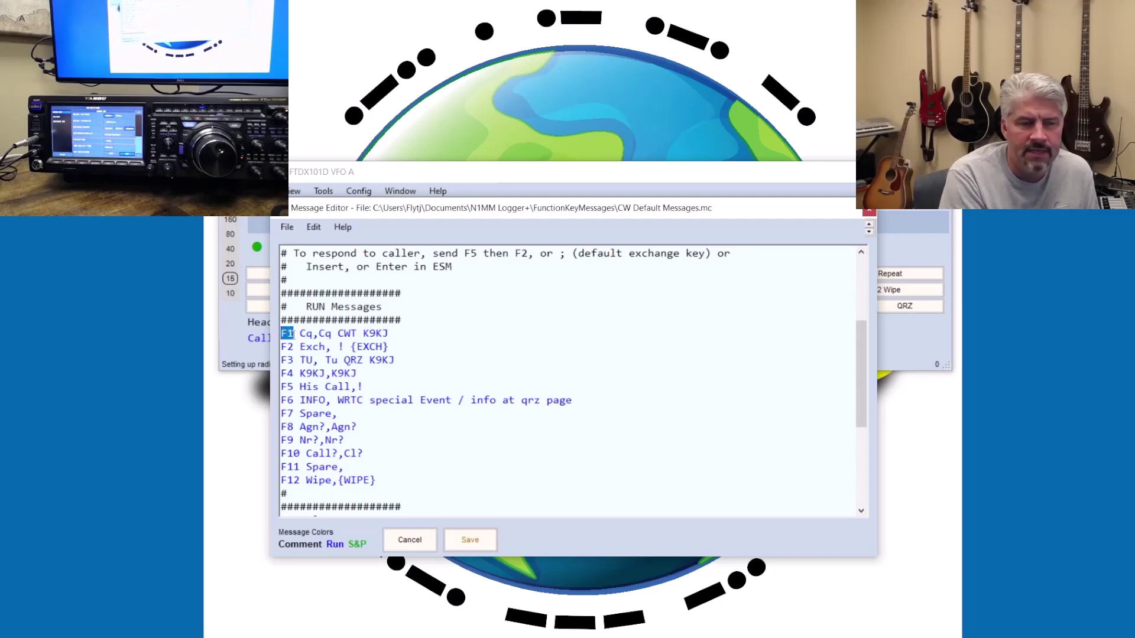
drag(299, 334, 311, 336)
drag(409, 214, 544, 218)
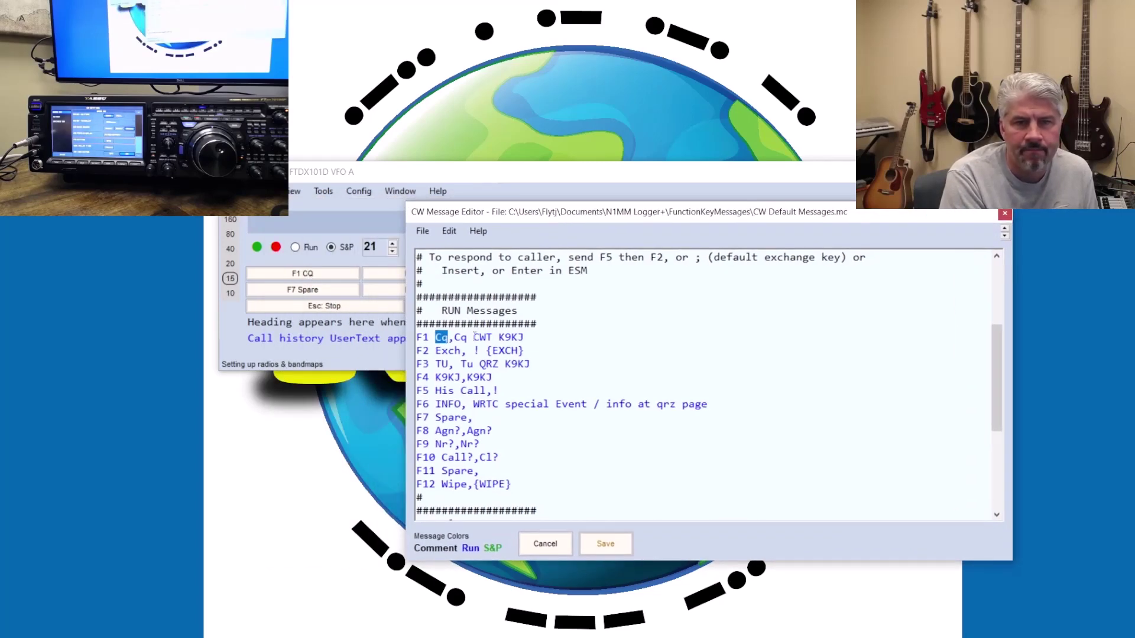
drag(453, 338, 515, 337)
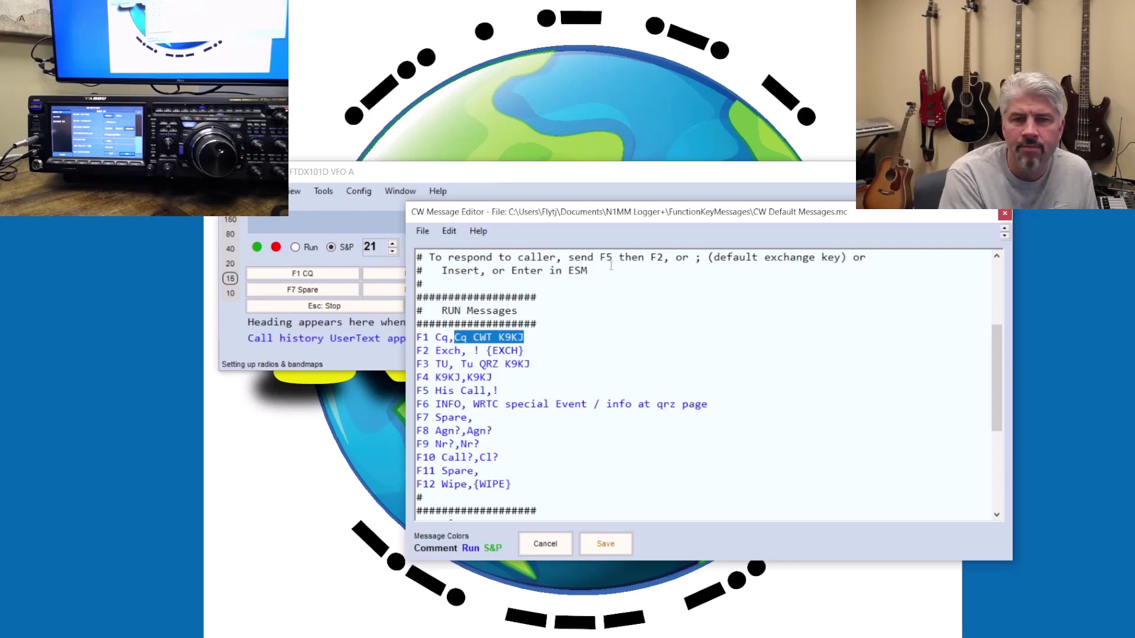
drag(673, 214, 676, 198)
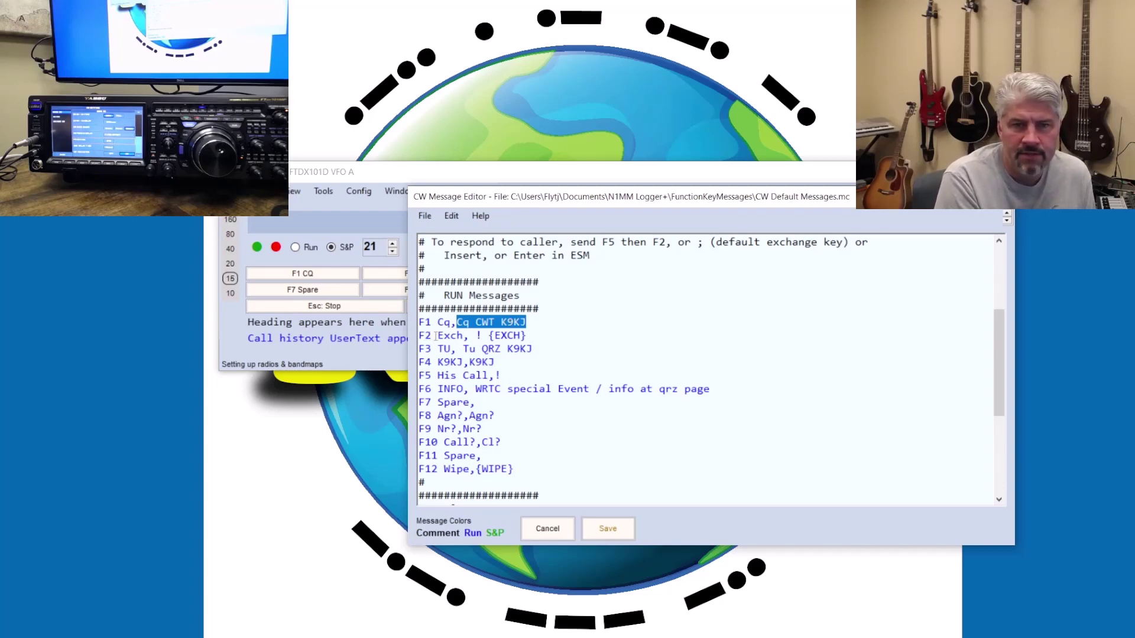
- Examine the label, ! macro and {EXCH} macro in the F2 RUN message, and close the message editor
drag(437, 336, 464, 336)
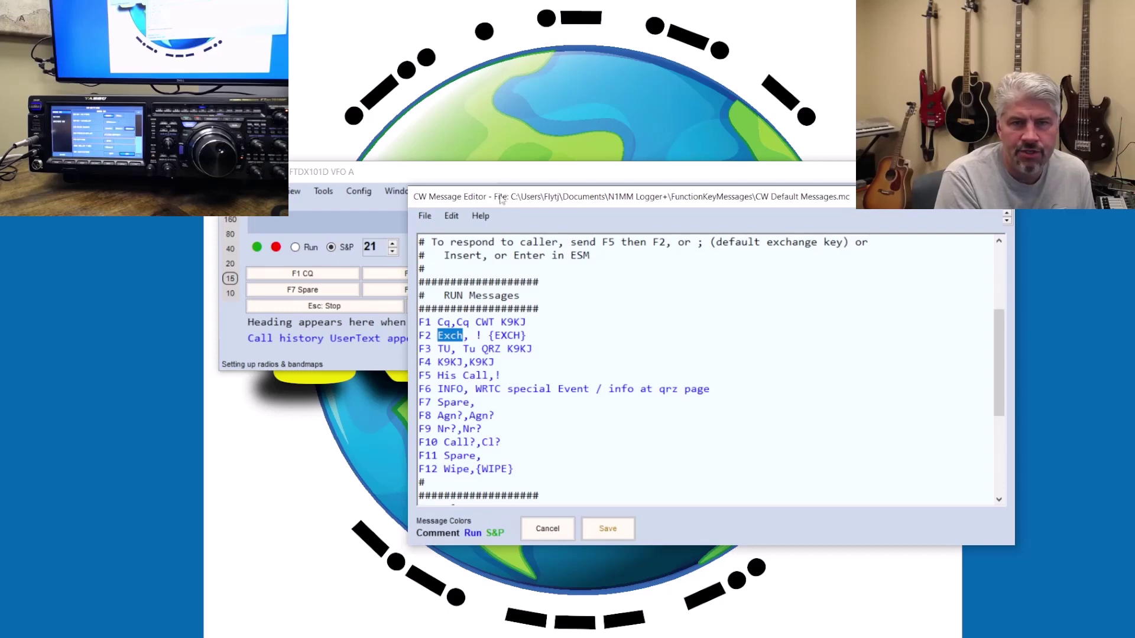
drag(502, 203, 583, 180)
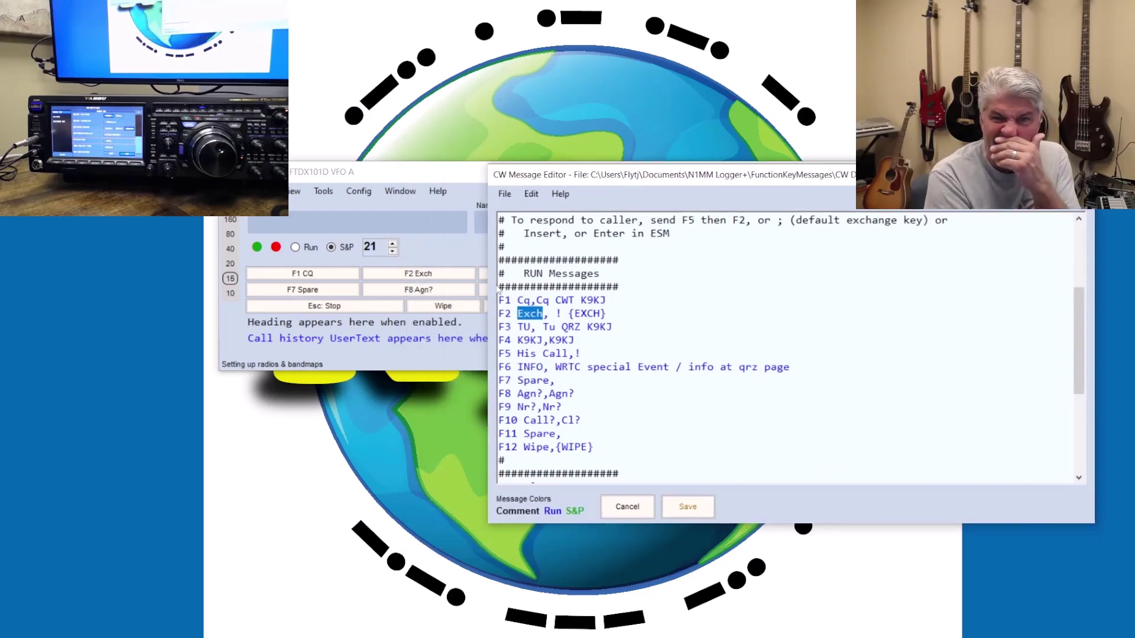
double_click(558, 313)
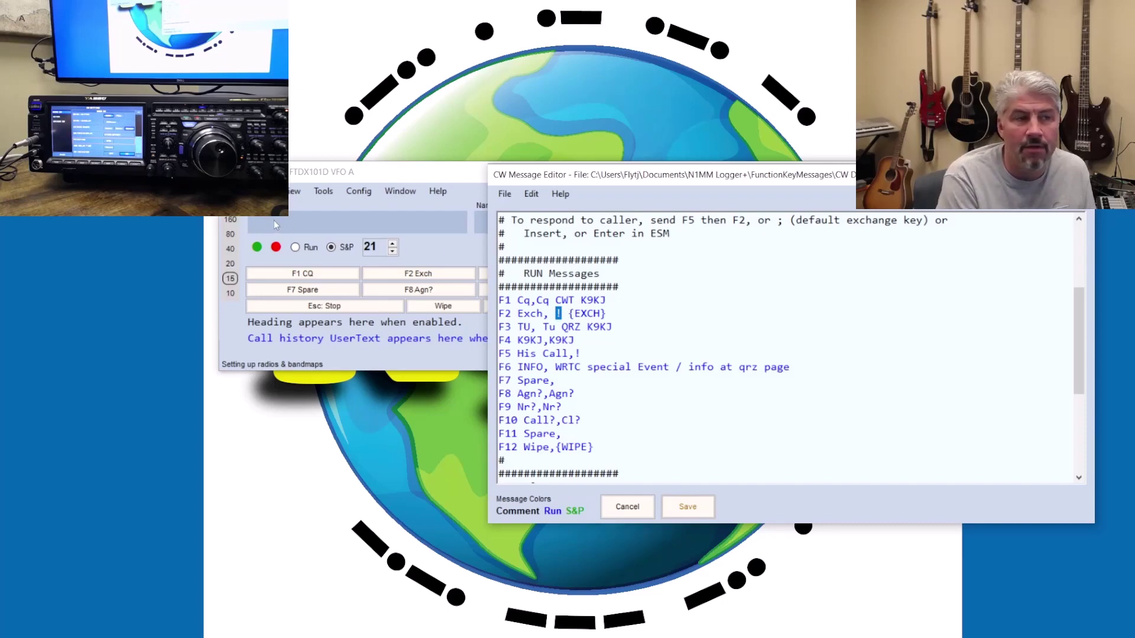
drag(568, 313, 609, 315)
click(580, 313)
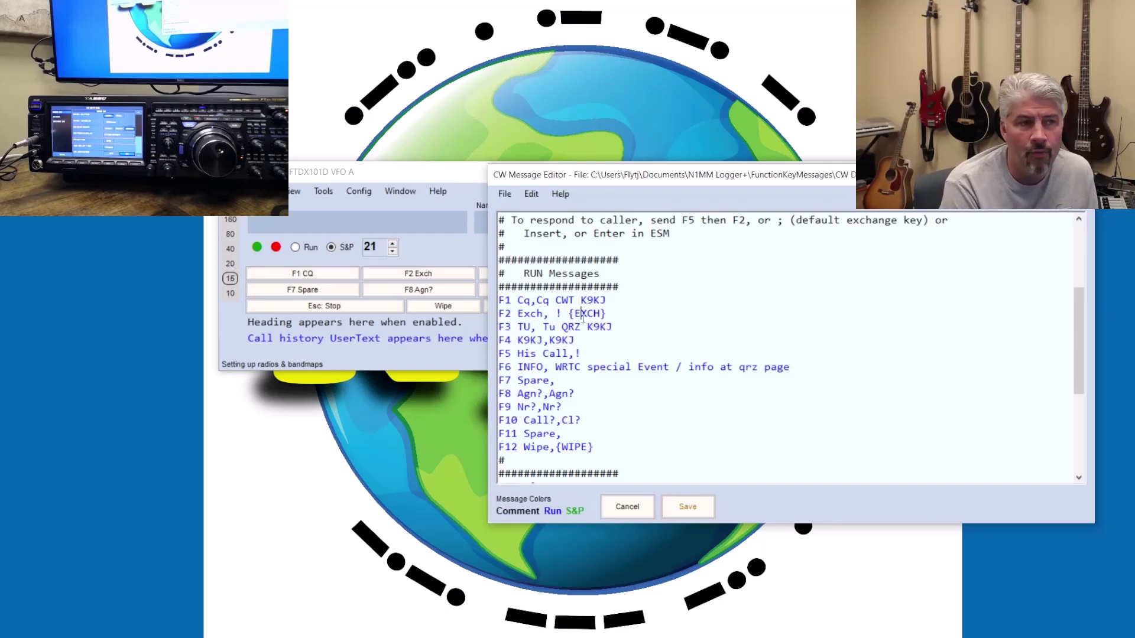
key(Escape)
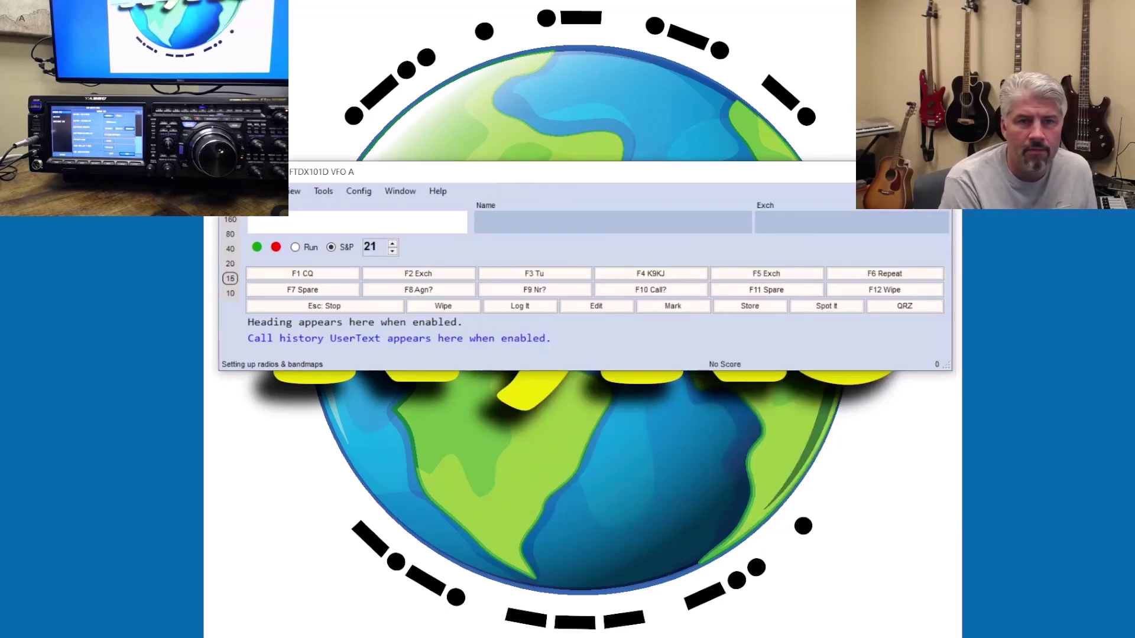
- Open the station information form and place it over the entry window to view its fields
click(233, 191)
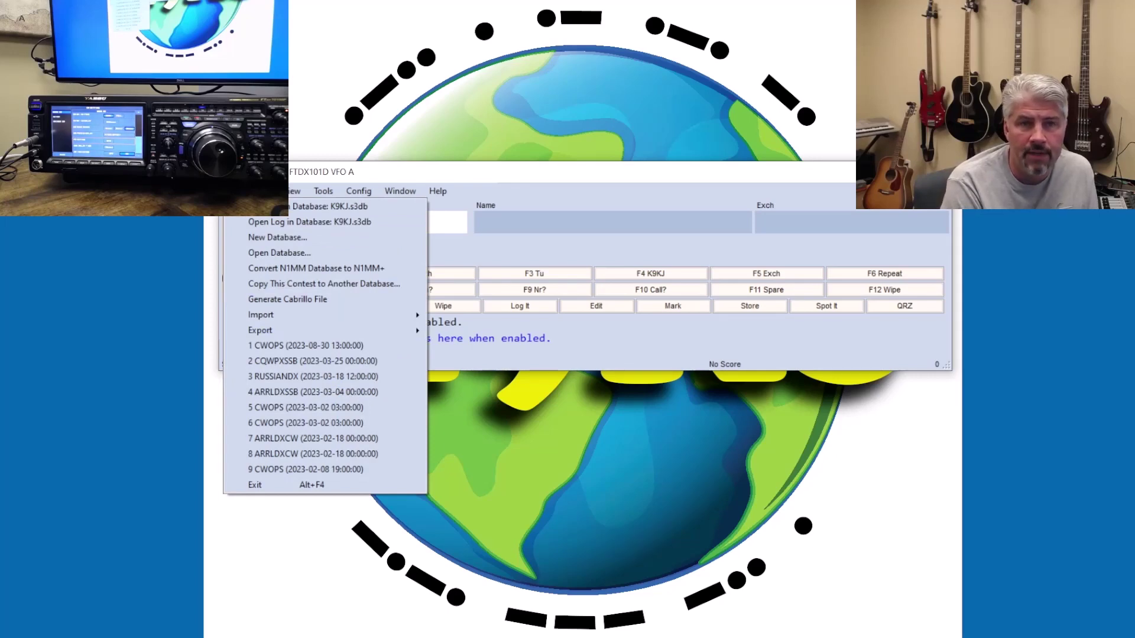
click(359, 191)
click(359, 191)
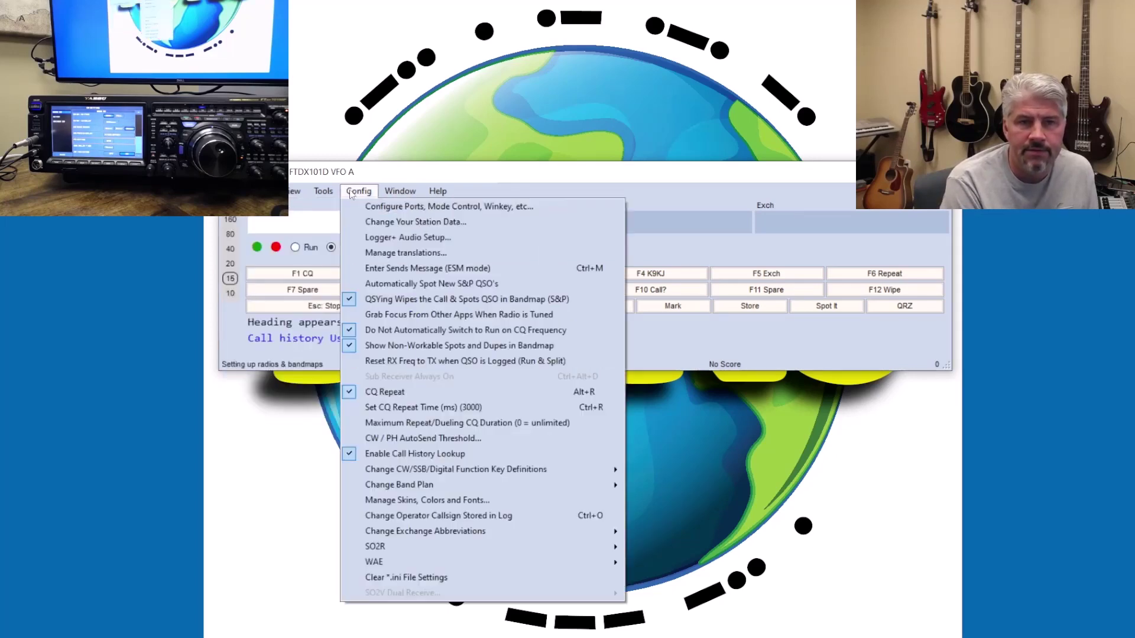
click(378, 222)
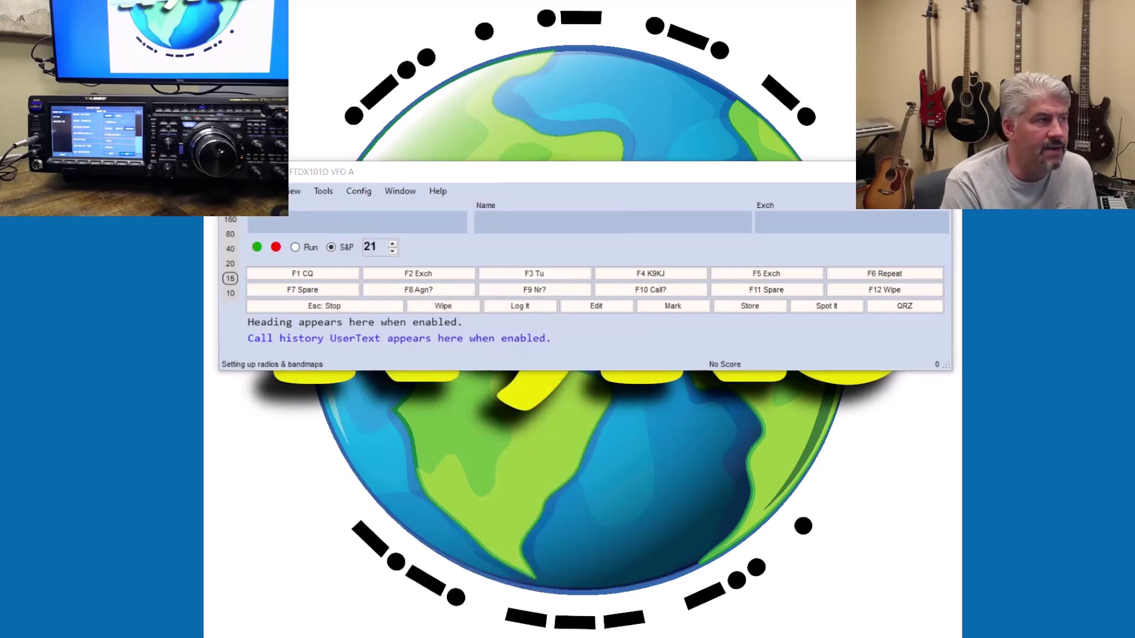
drag(873, 169, 623, 110)
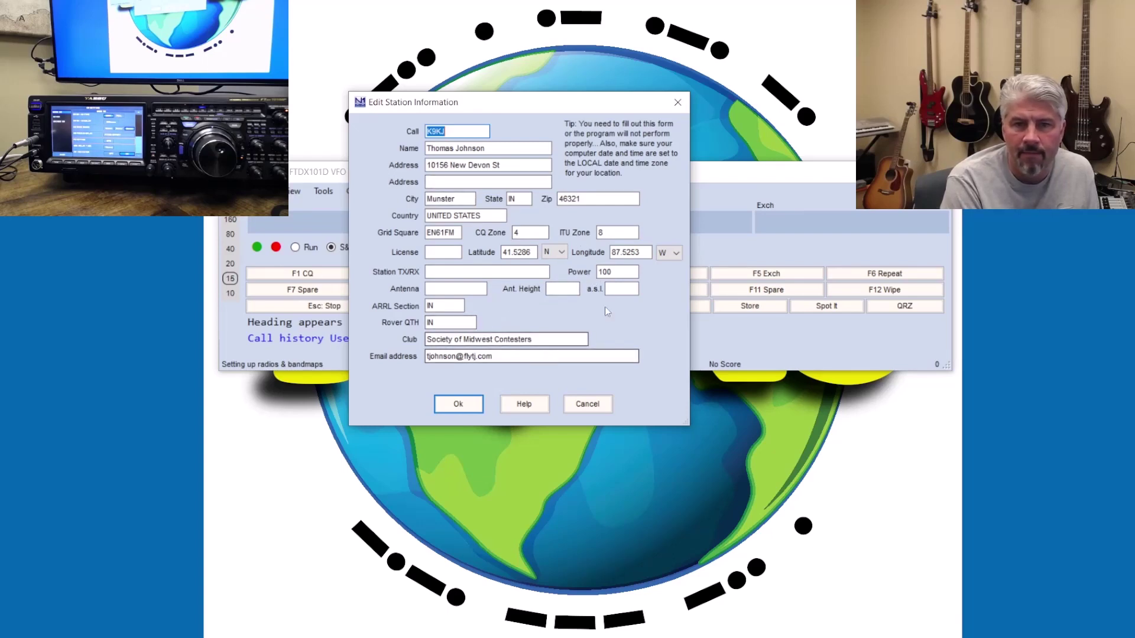
- Cancel the station information form, and open the CW message editor briefly before closing it again
click(591, 405)
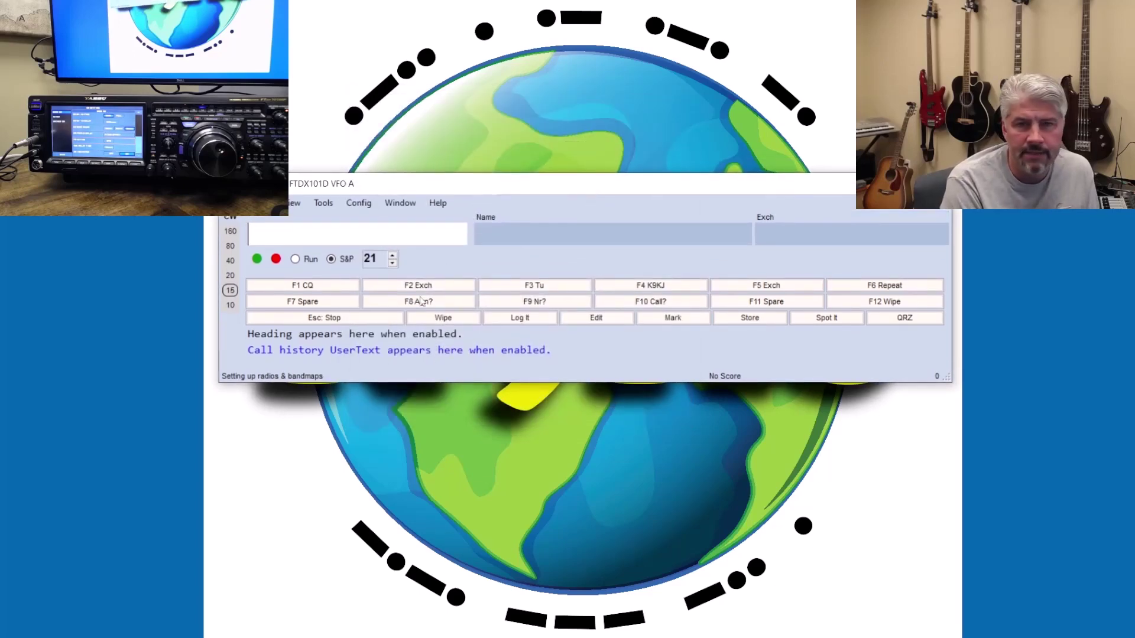
right_click(449, 302)
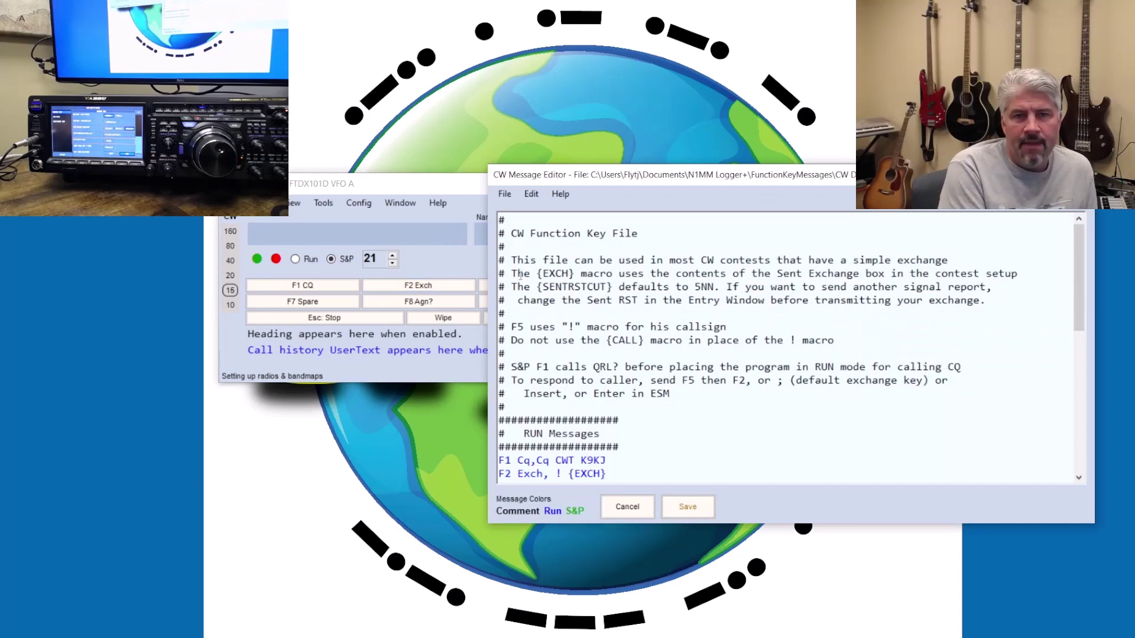
drag(734, 178, 729, 102)
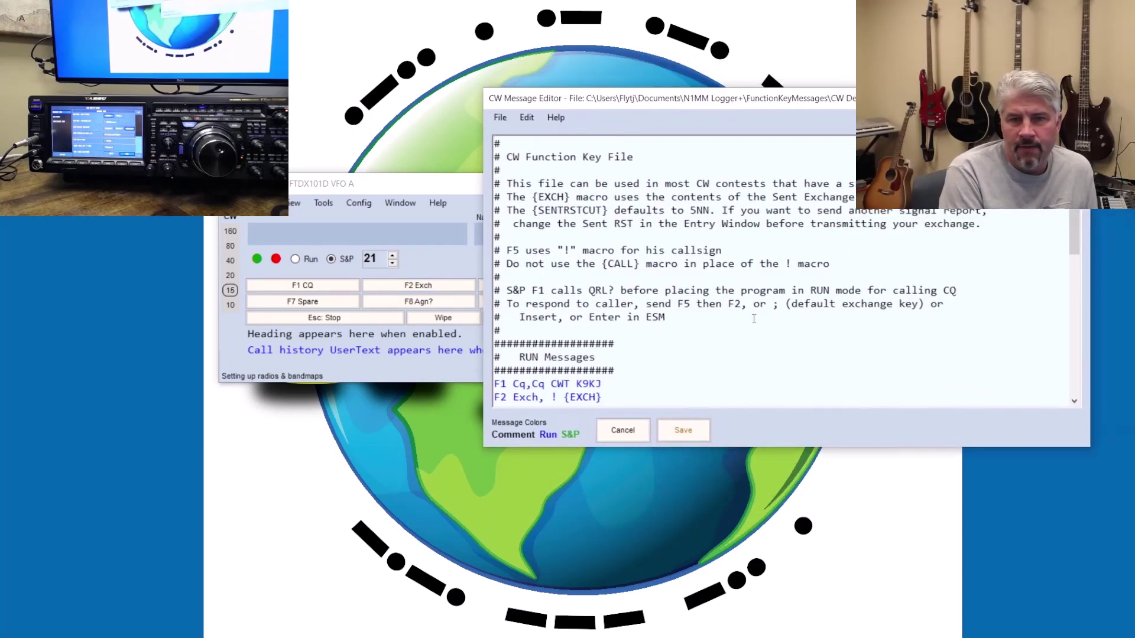
key(Escape)
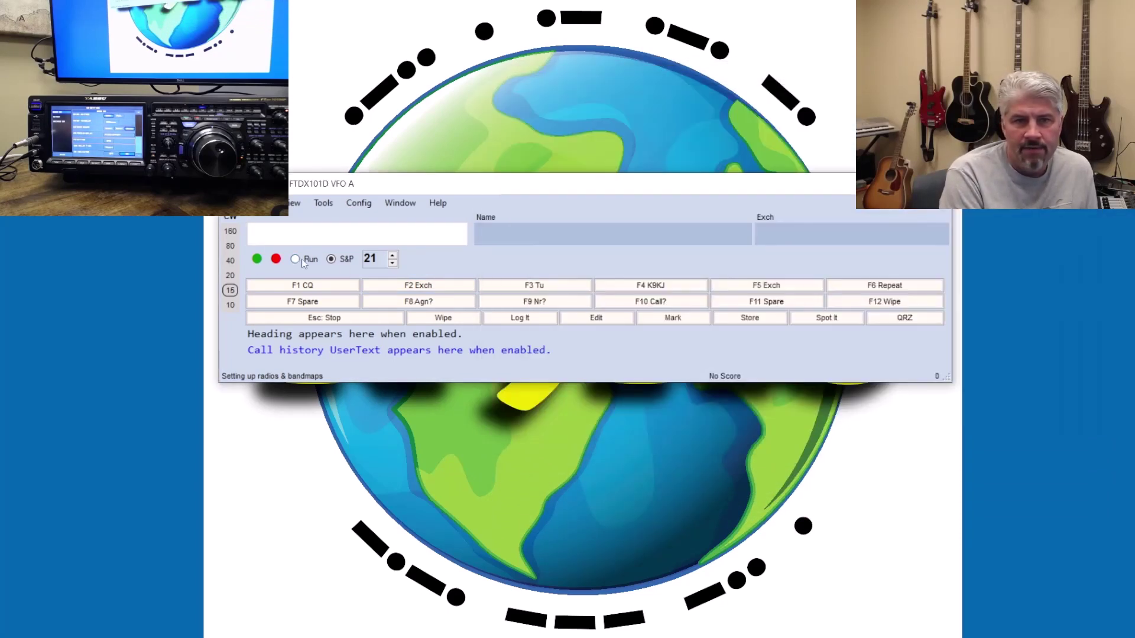
- Switch the entry window to Run mode and back to S&P to compare the function-key labels and messages
click(295, 259)
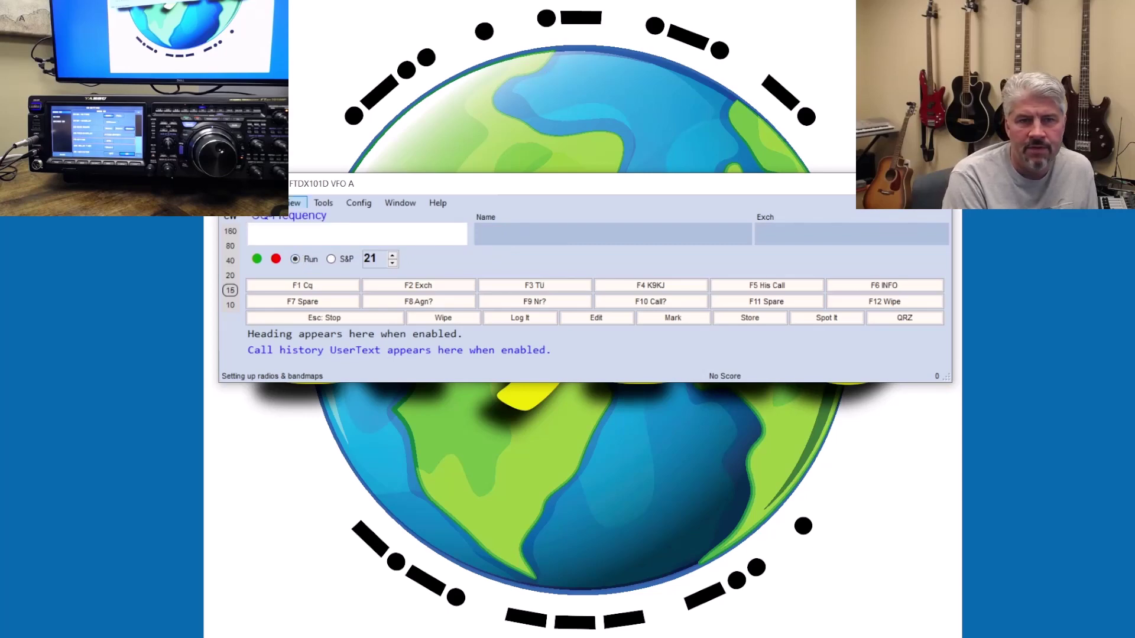
click(331, 261)
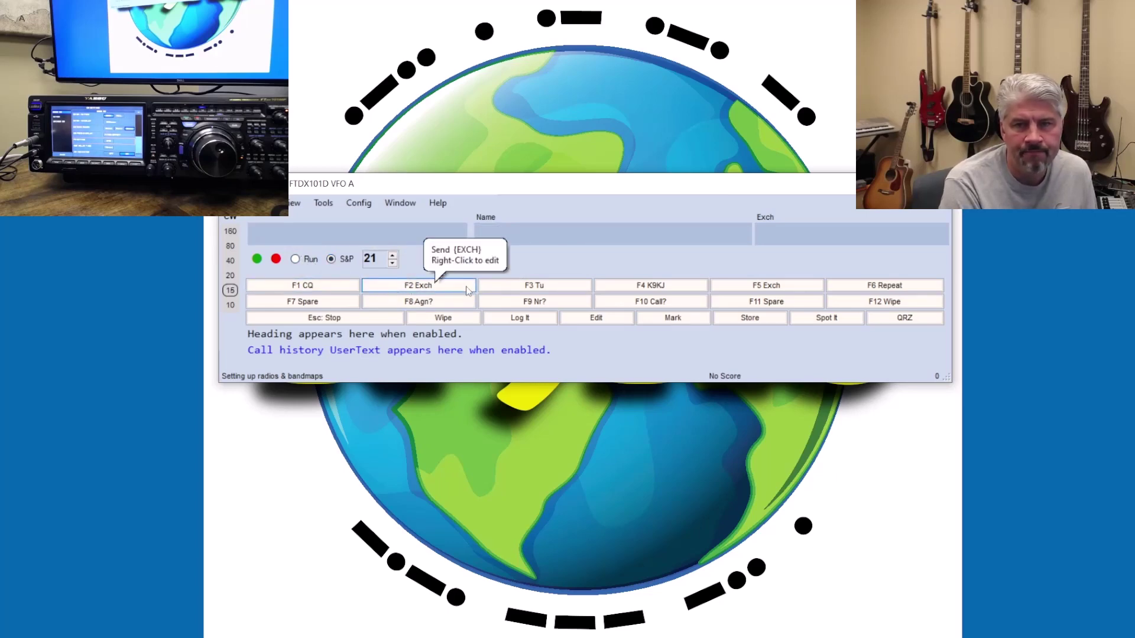
click(331, 288)
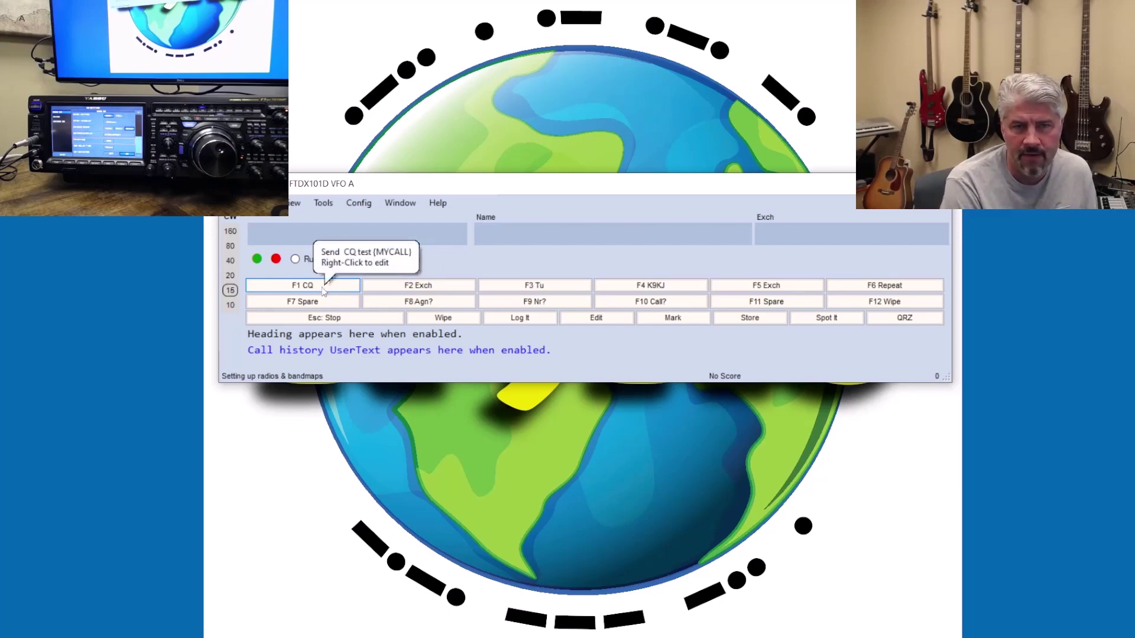
- Open the CW message editor and examine the F2 ! and {EXCH} macros and the F3 text under RUN Messages
right_click(430, 287)
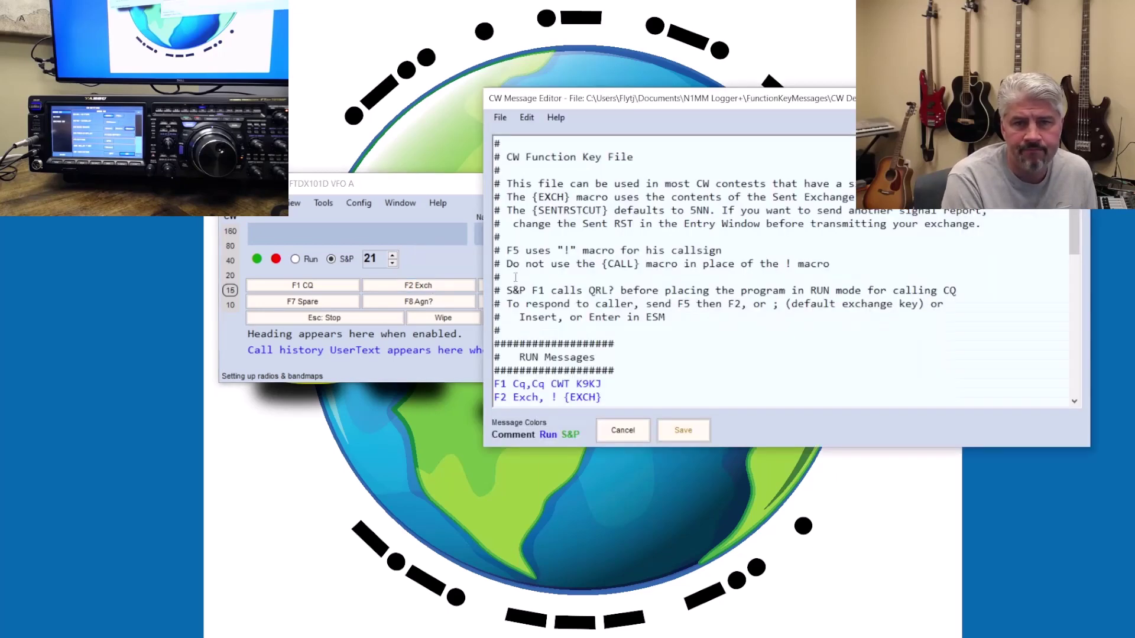
drag(733, 104, 572, 114)
scroll(545, 284, down, 5)
scroll(545, 285, up, 1)
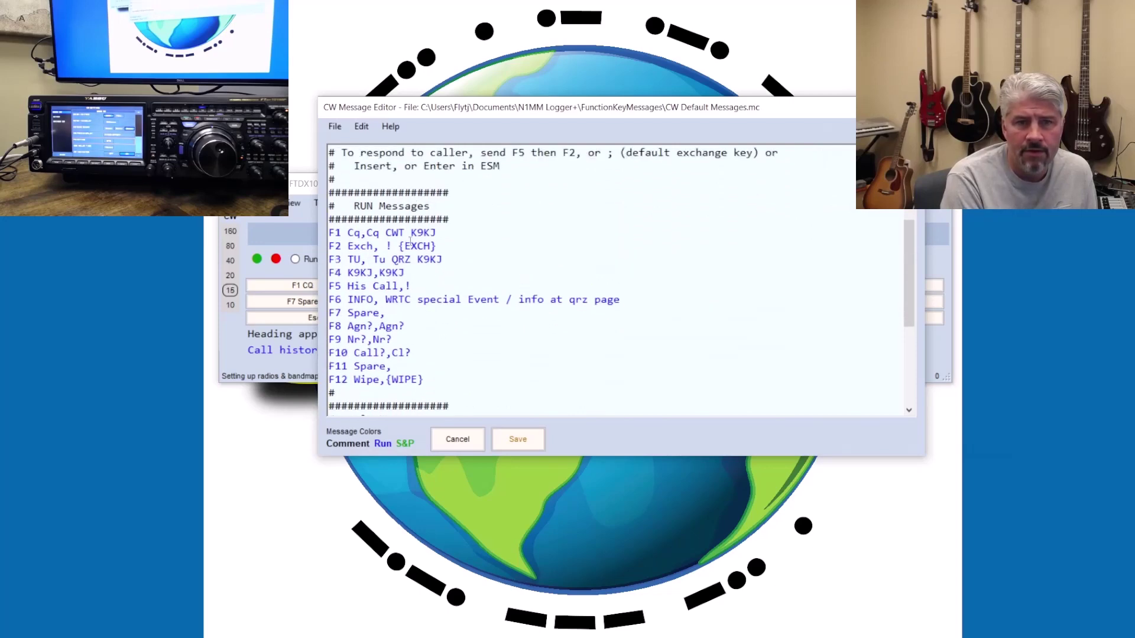
double_click(387, 246)
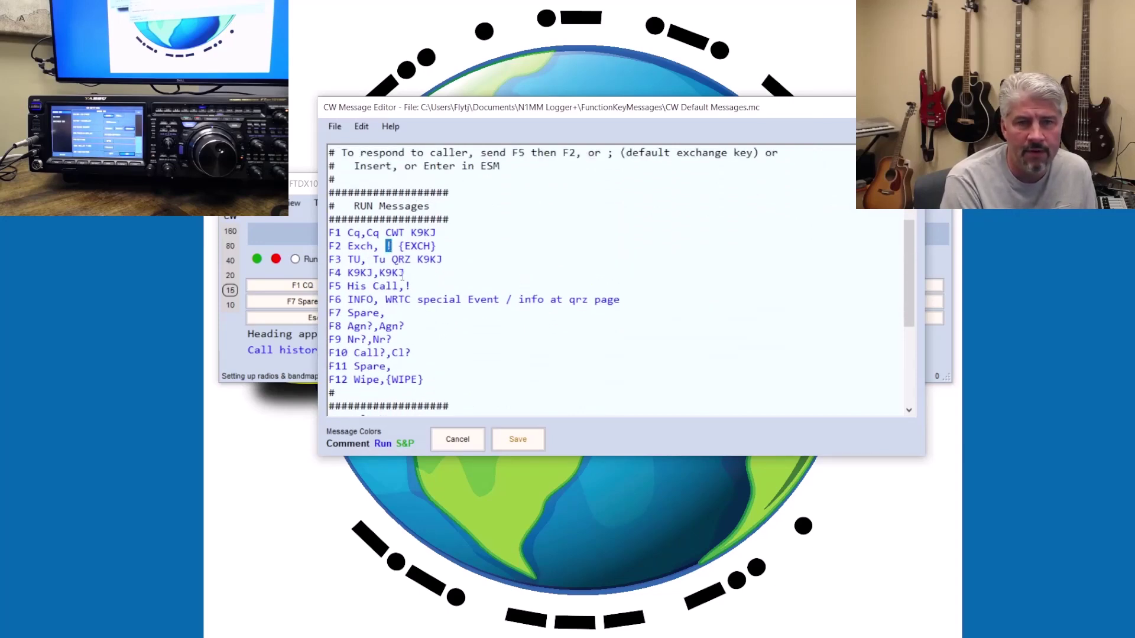
drag(401, 246, 442, 246)
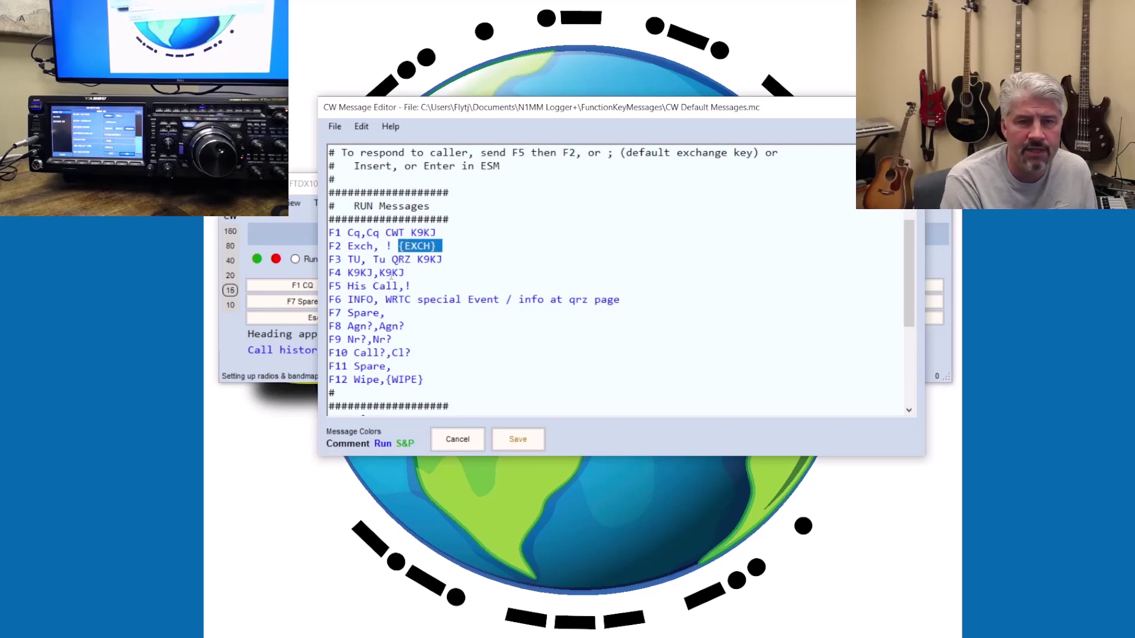
drag(373, 260, 443, 260)
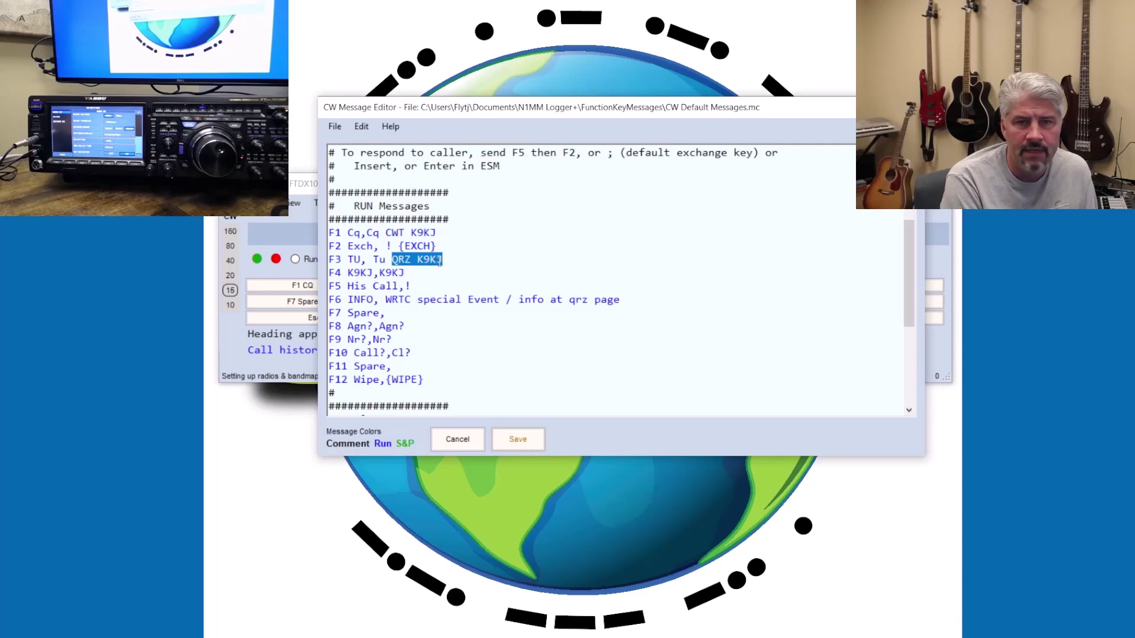
click(492, 256)
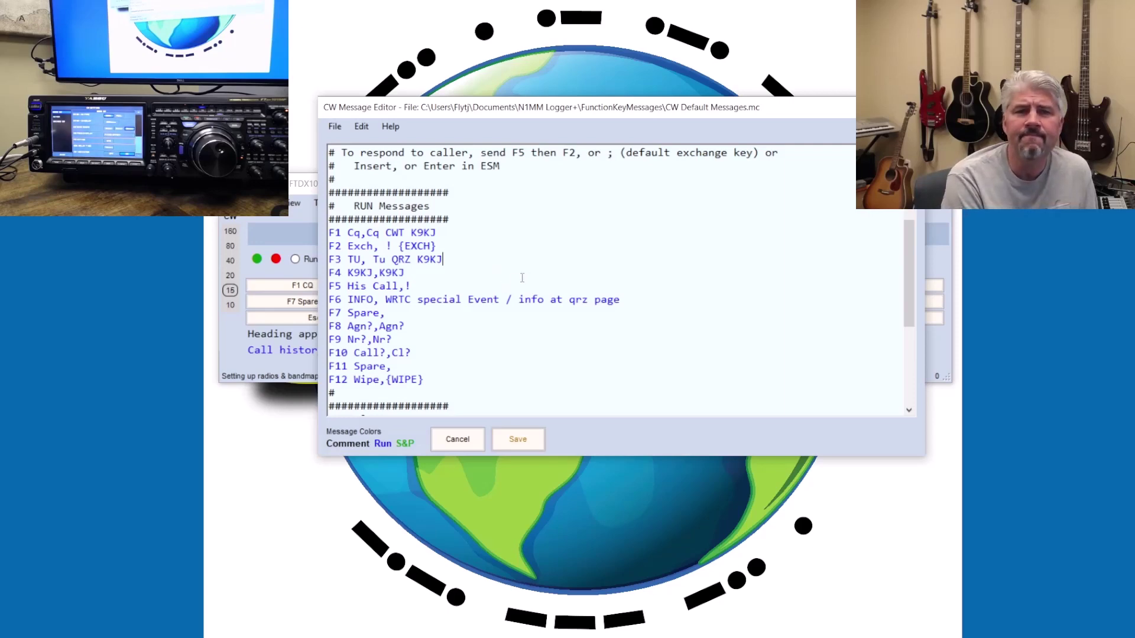
- Examine the F1 CQ, F2 exchange, F3 Tu and F4 callsign entries under S&P Messages
scroll(514, 273, down, 2)
scroll(522, 278, down, 4)
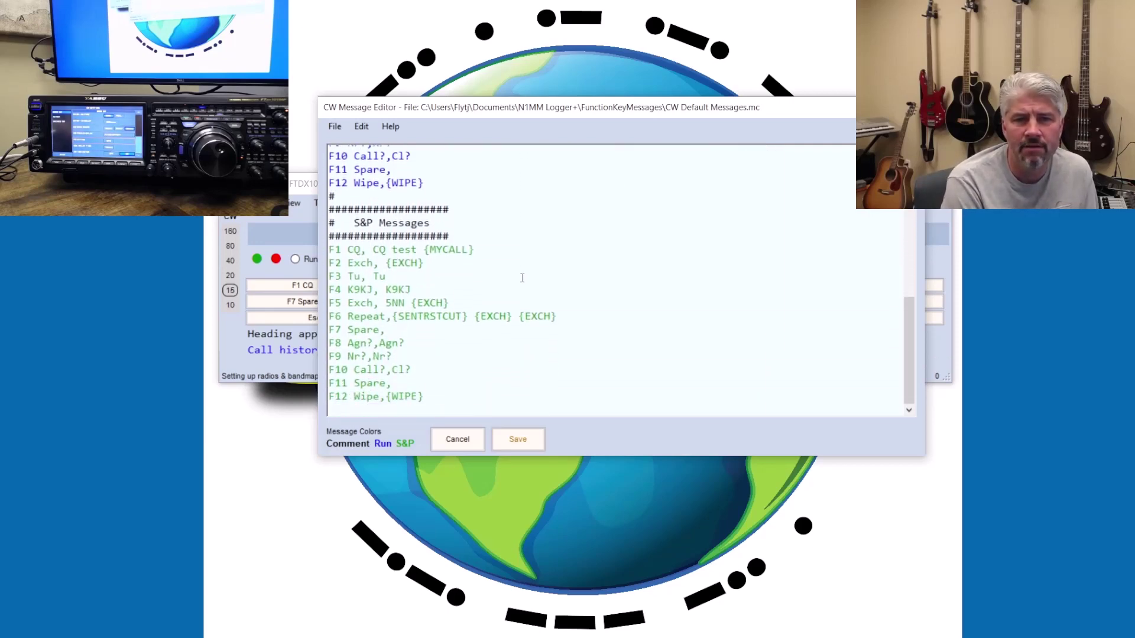
drag(342, 250, 480, 250)
click(431, 262)
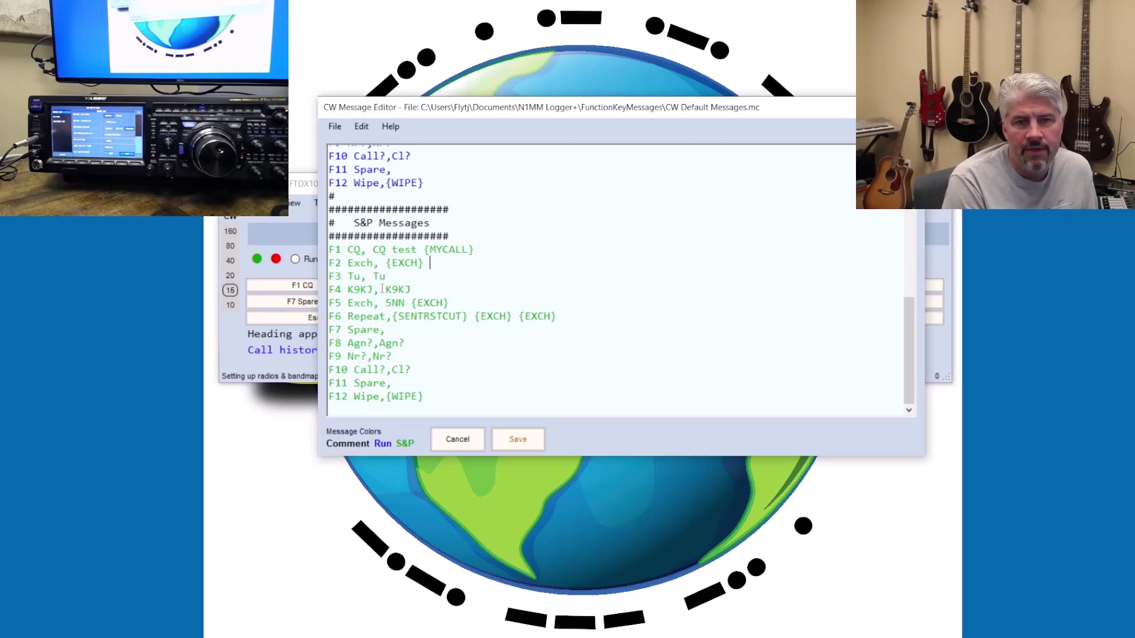
drag(385, 289, 408, 288)
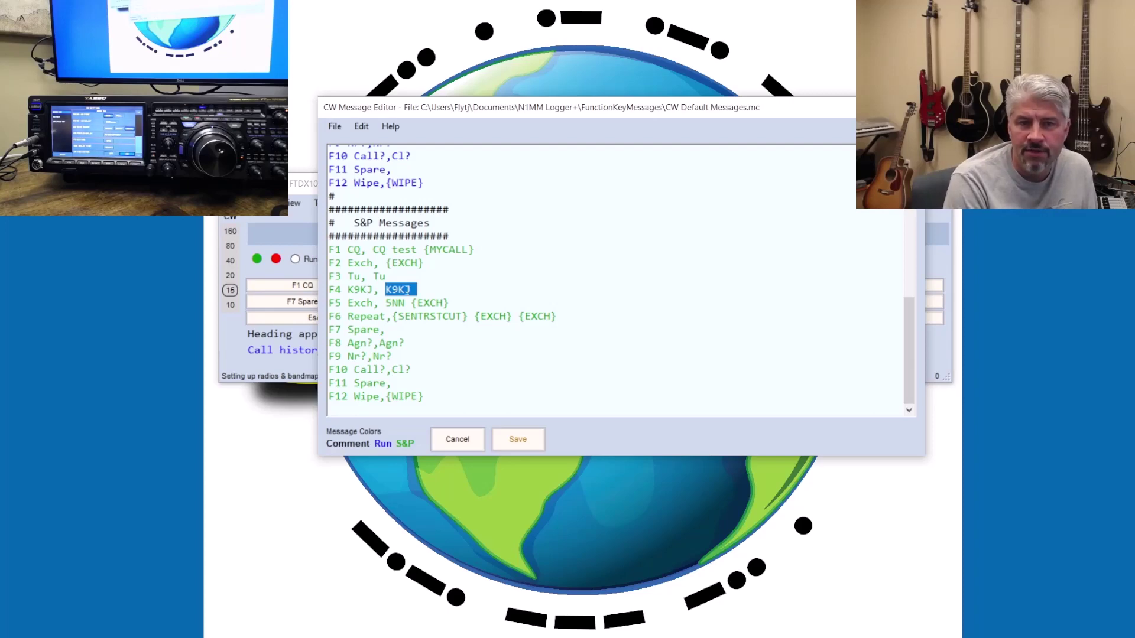
drag(385, 263, 430, 264)
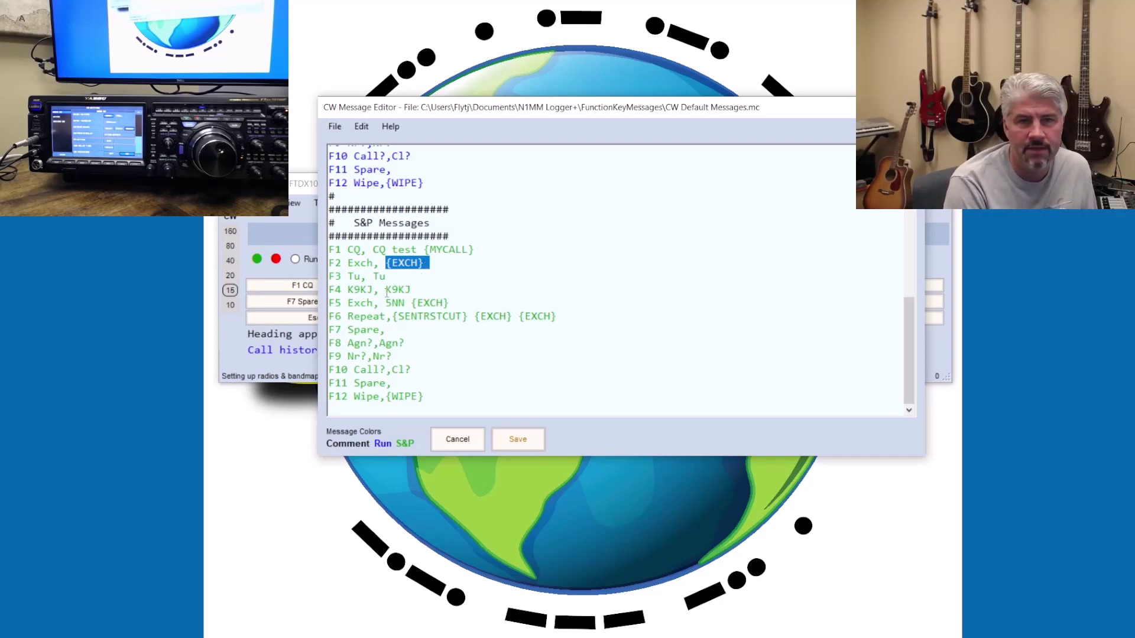
drag(385, 290, 430, 263)
click(387, 263)
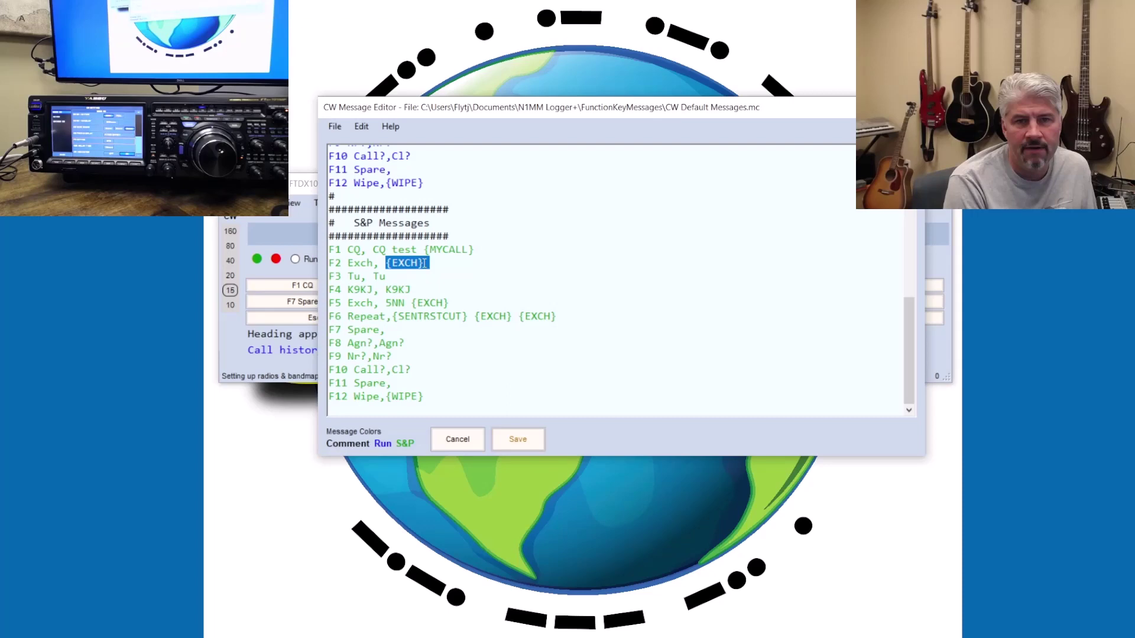
click(348, 263)
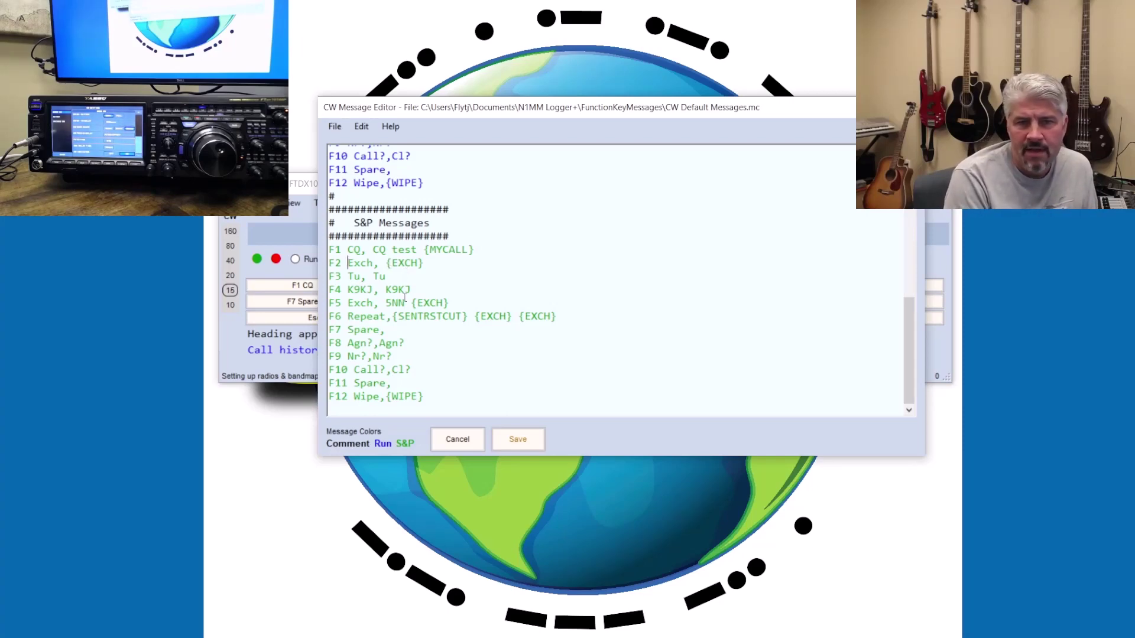
drag(423, 267, 365, 276)
click(392, 290)
- Compare the F2 and F3 entries under RUN Messages with the F2 to F4 entries under S&P Messages
scroll(484, 290, up, 1)
scroll(484, 291, up, 4)
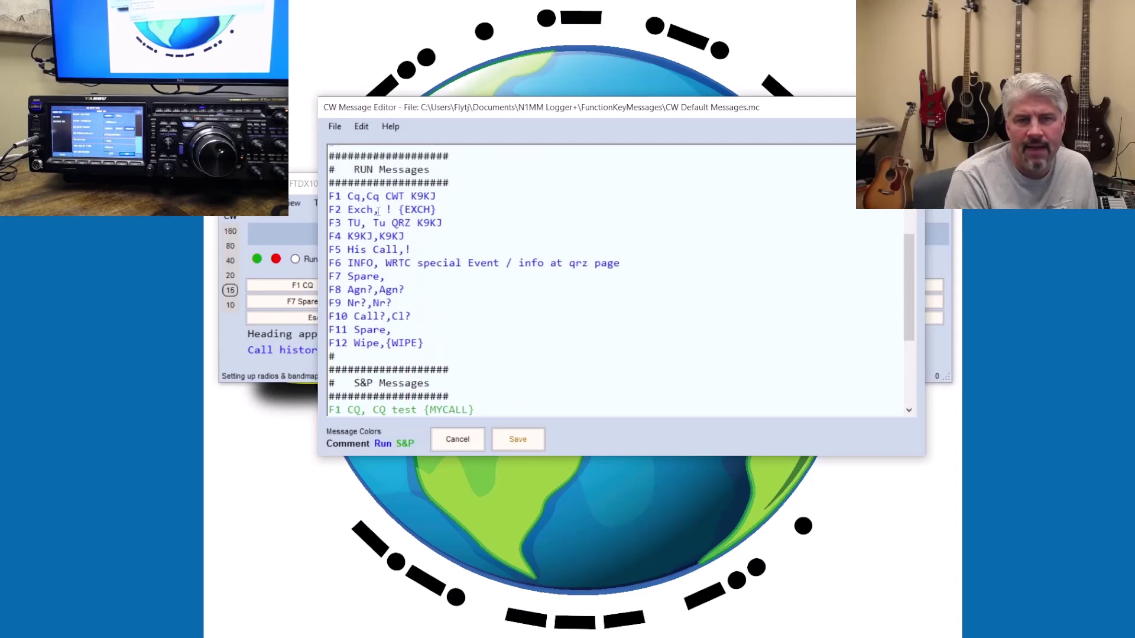
drag(329, 209, 443, 224)
scroll(388, 303, down, 4)
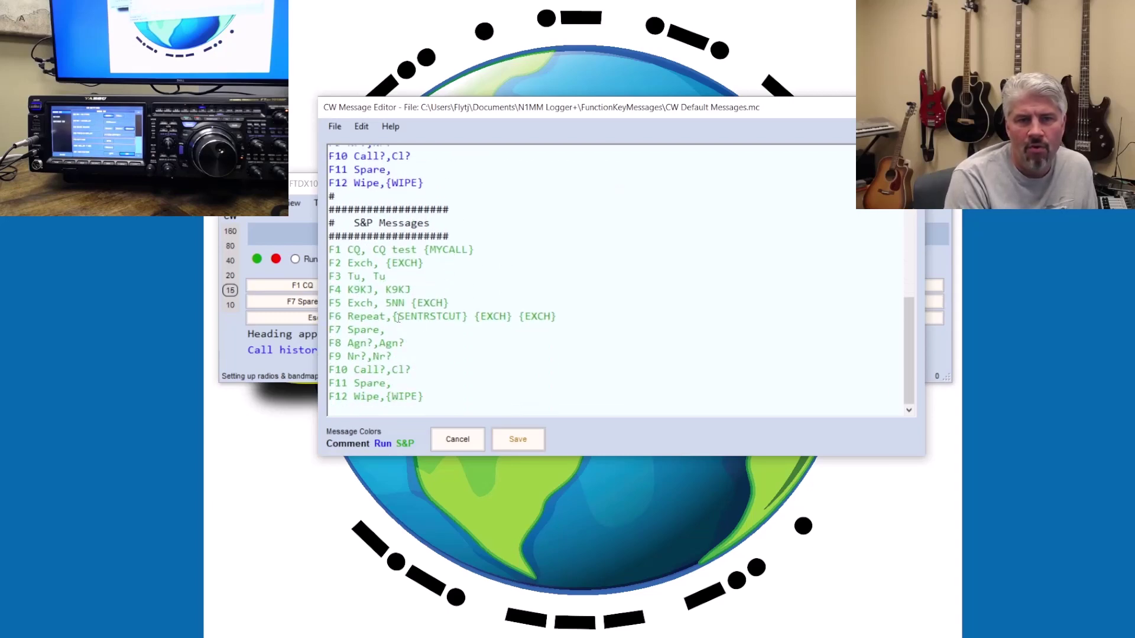
drag(348, 263, 444, 291)
click(365, 274)
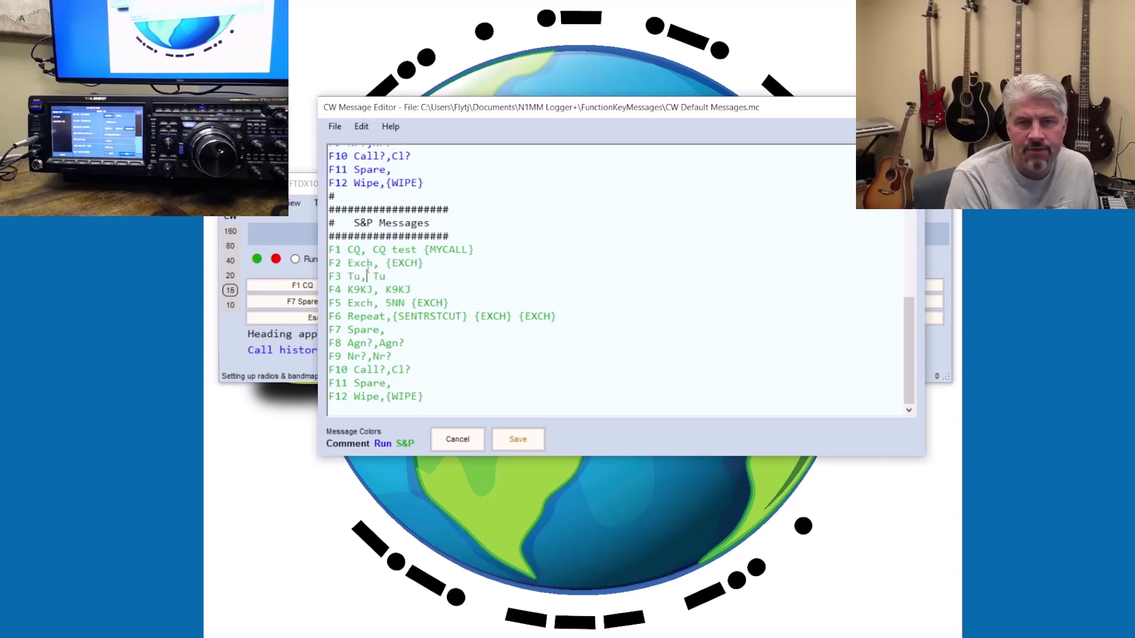
click(363, 276)
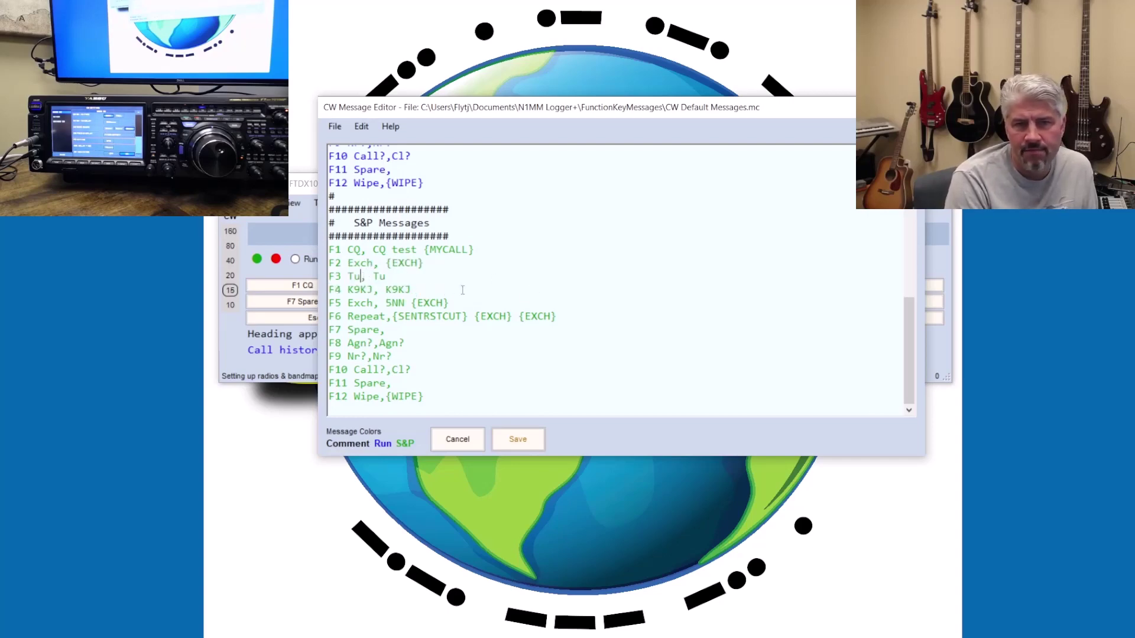
- Compare the F2 exchange text of the RUN and S&P messages, review the file's header comments, and close the message editor
scroll(426, 257, up, 4)
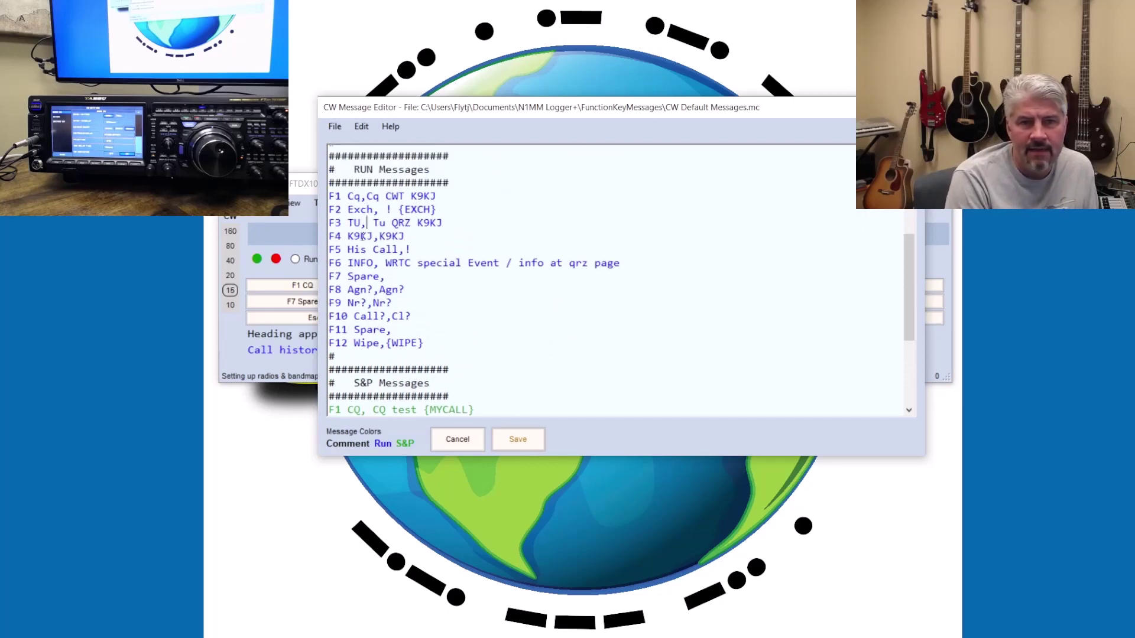
drag(380, 211, 431, 211)
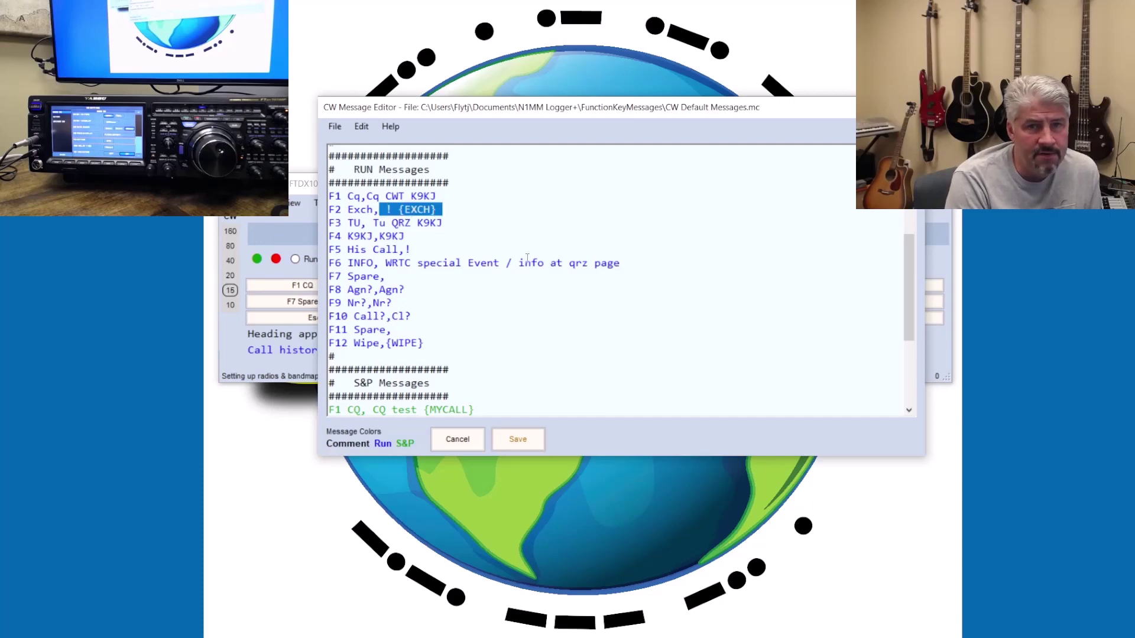
scroll(502, 271, down, 3)
drag(385, 302, 433, 303)
click(465, 306)
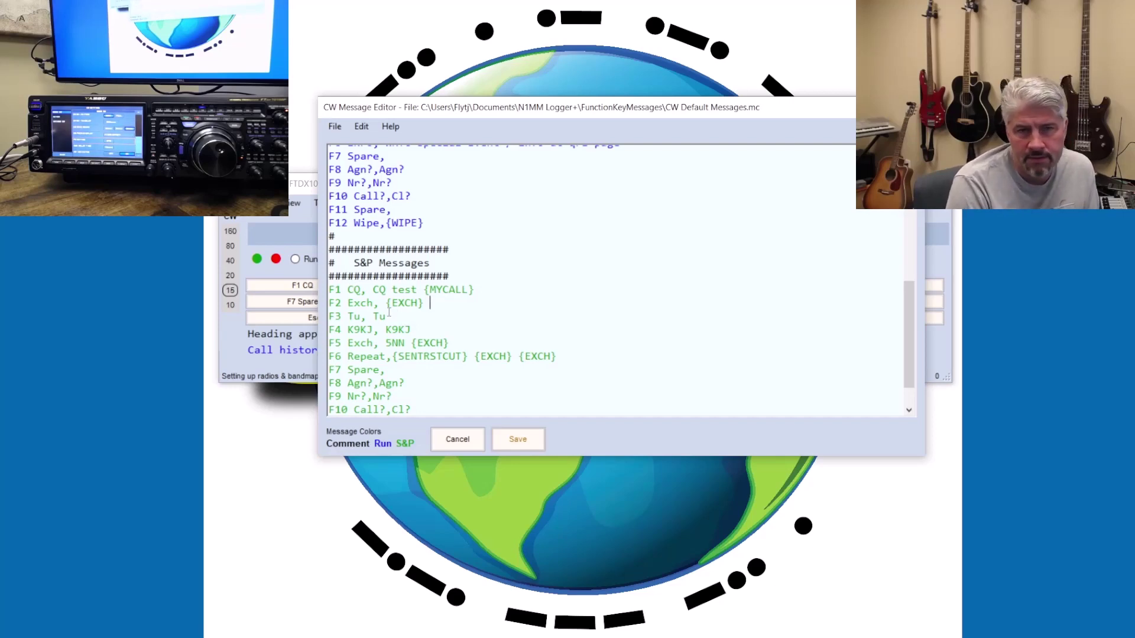
scroll(491, 337, down, 1)
scroll(480, 343, up, 9)
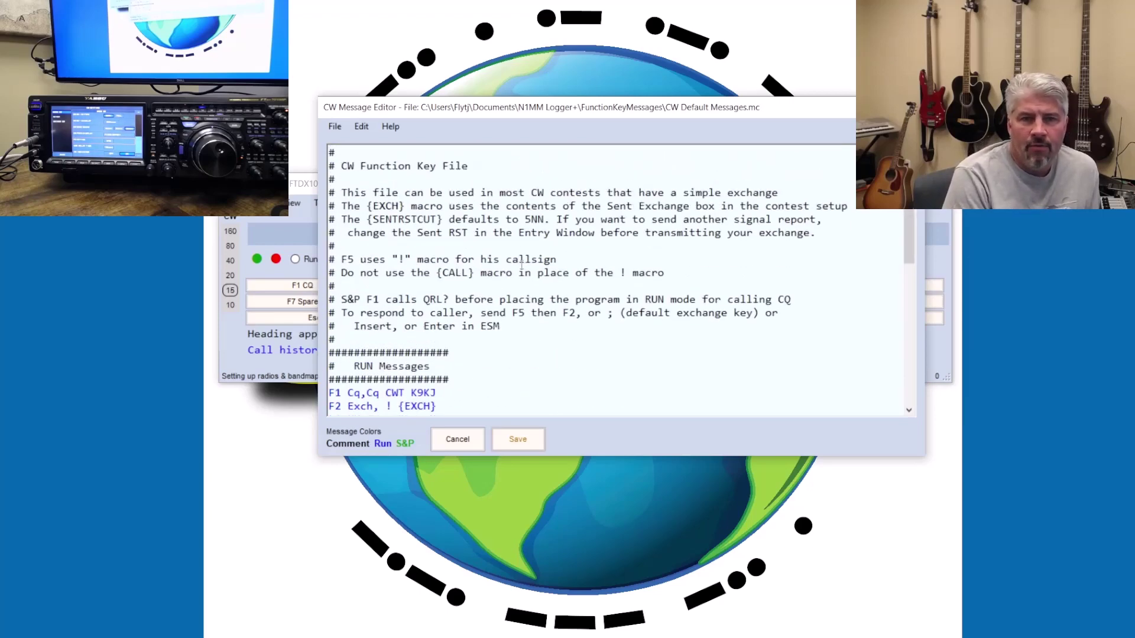
click(912, 107)
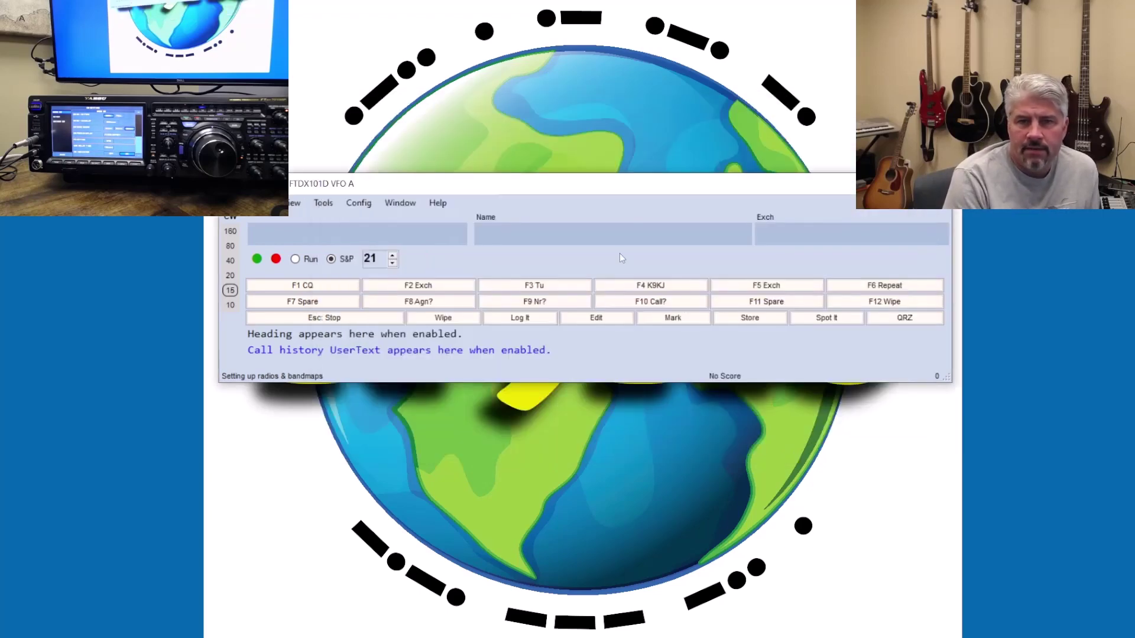
- Move the entry window down the desktop until the callsign on the wallpaper is uncovered
drag(569, 188, 566, 239)
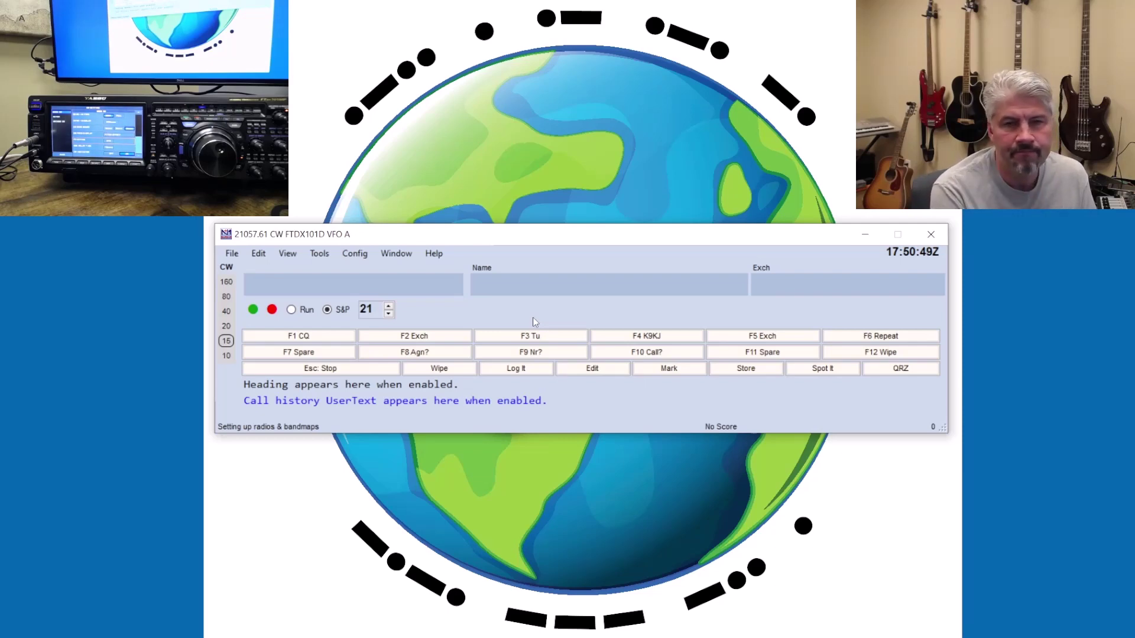
drag(579, 238, 577, 440)
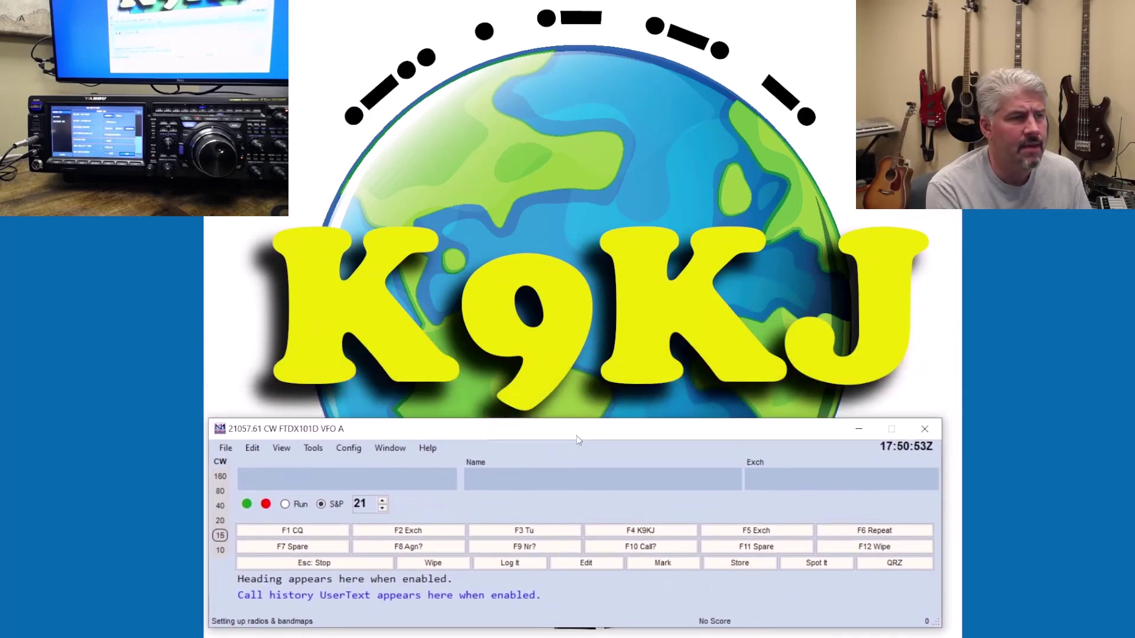